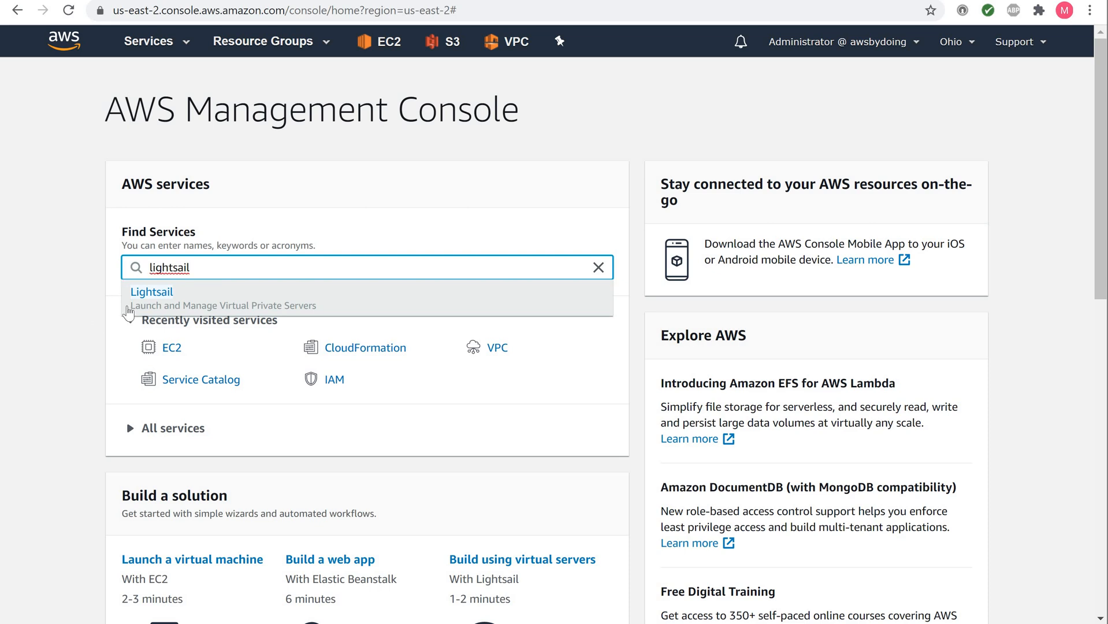
# Step: Go to Lightsail's Databases tab and start creating a new database
pyautogui.click(158, 295)
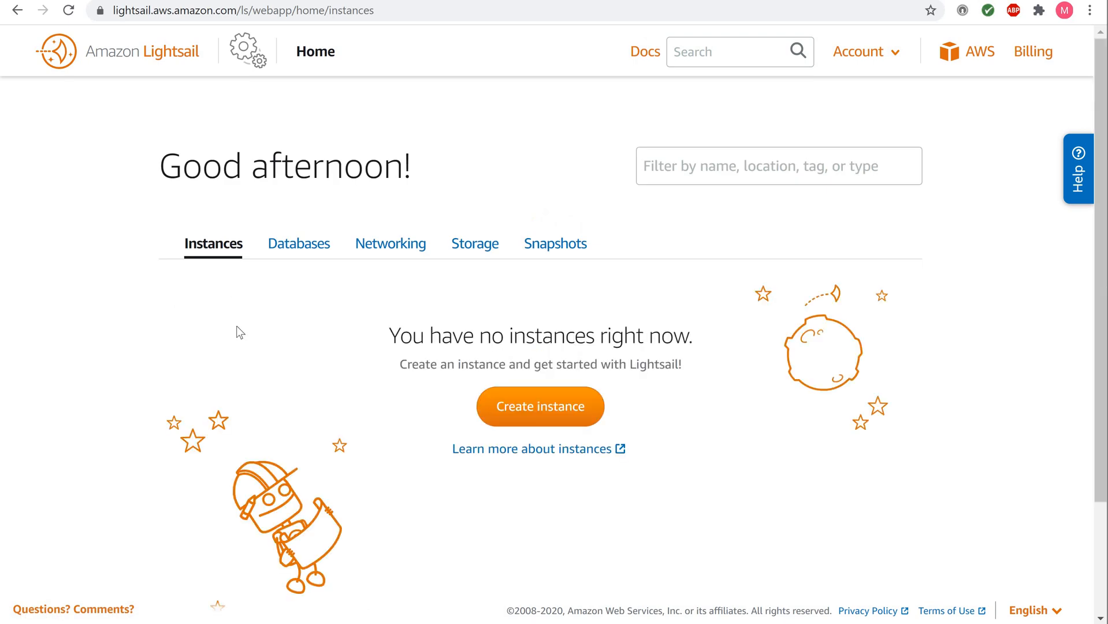
pyautogui.click(296, 249)
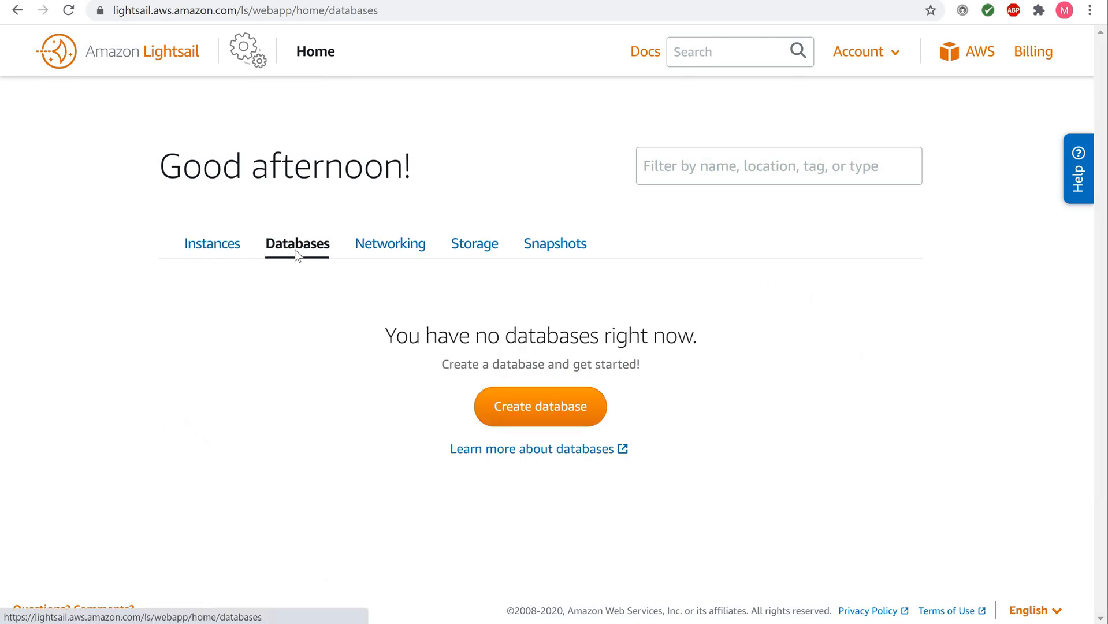
pyautogui.click(531, 421)
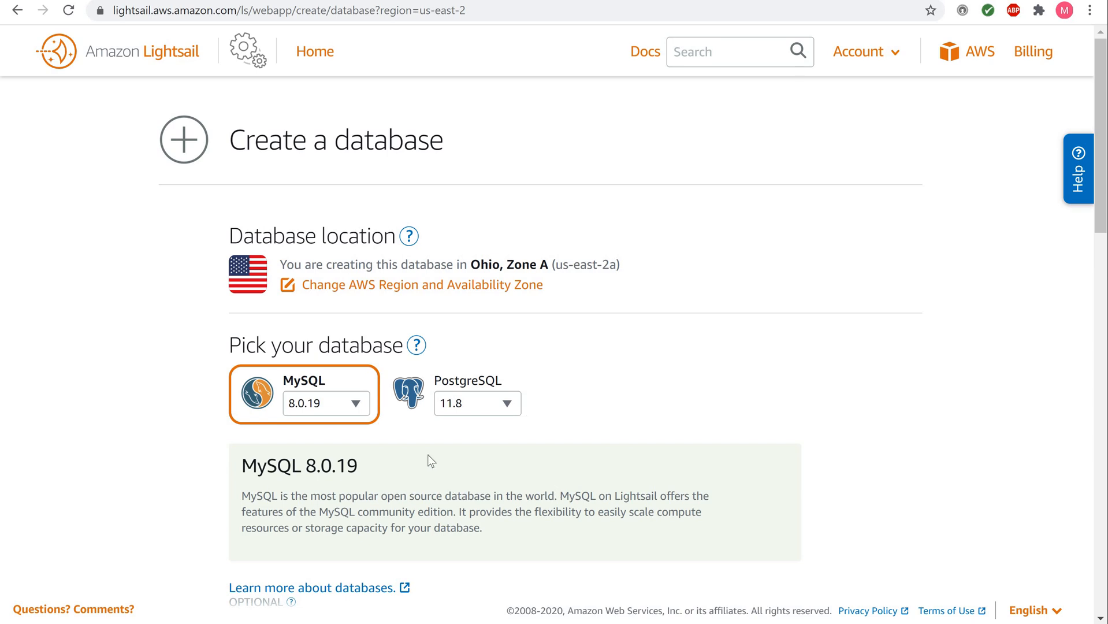
# Step: Review the region and availability zone choices, keeping Ohio and Zone A (us-east-2a)
pyautogui.click(314, 287)
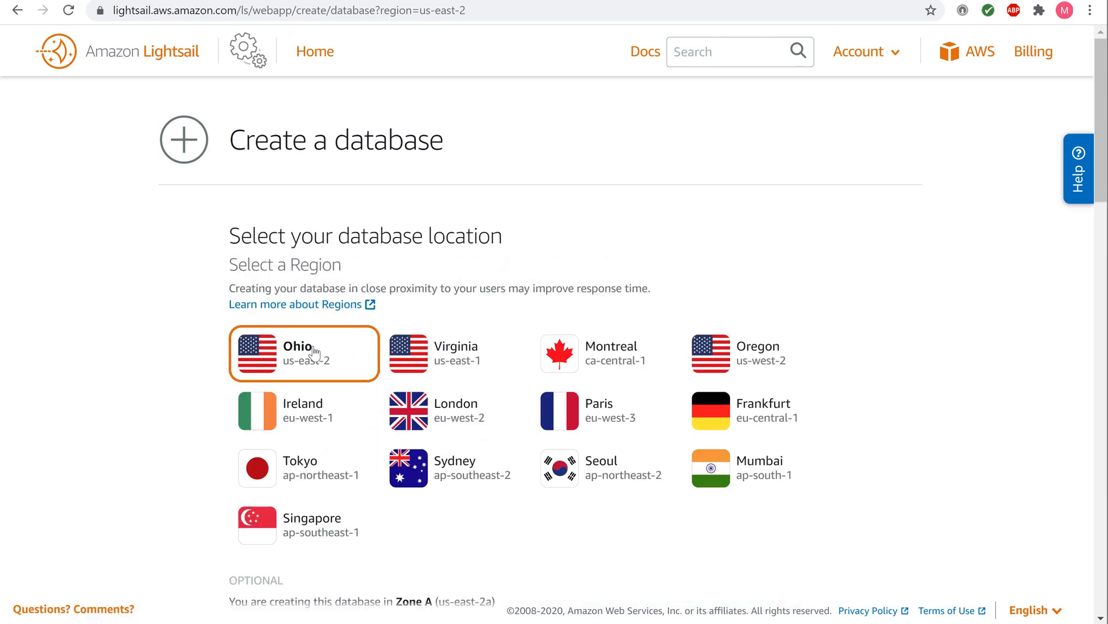
pyautogui.scroll(-3, 318, 358)
pyautogui.scroll(-3, 388, 352)
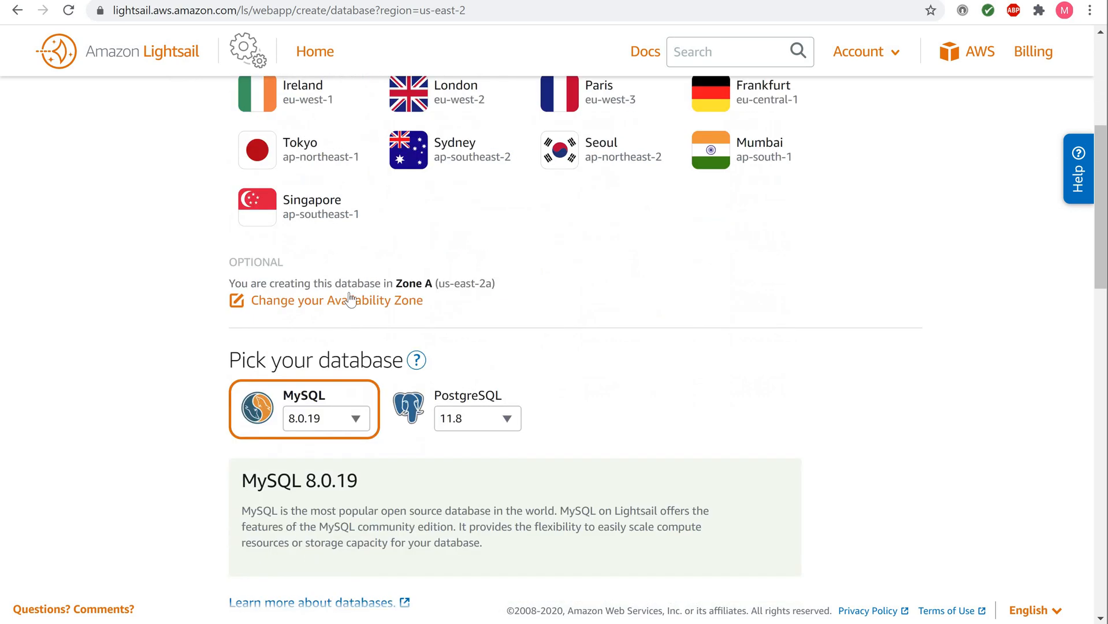
pyautogui.click(347, 304)
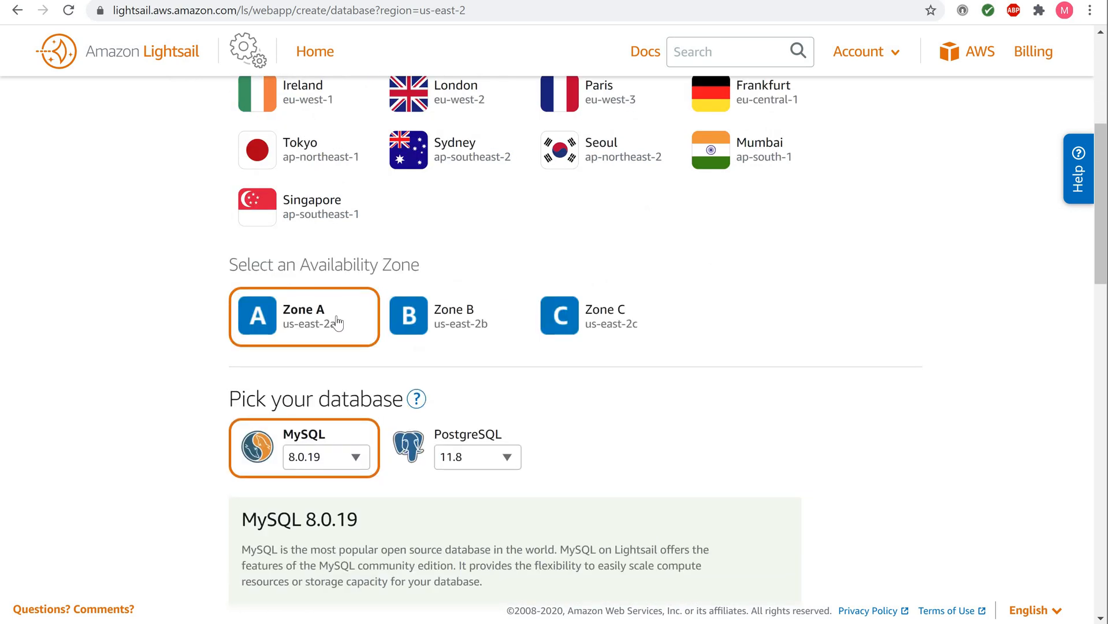
pyautogui.scroll(-4, 338, 322)
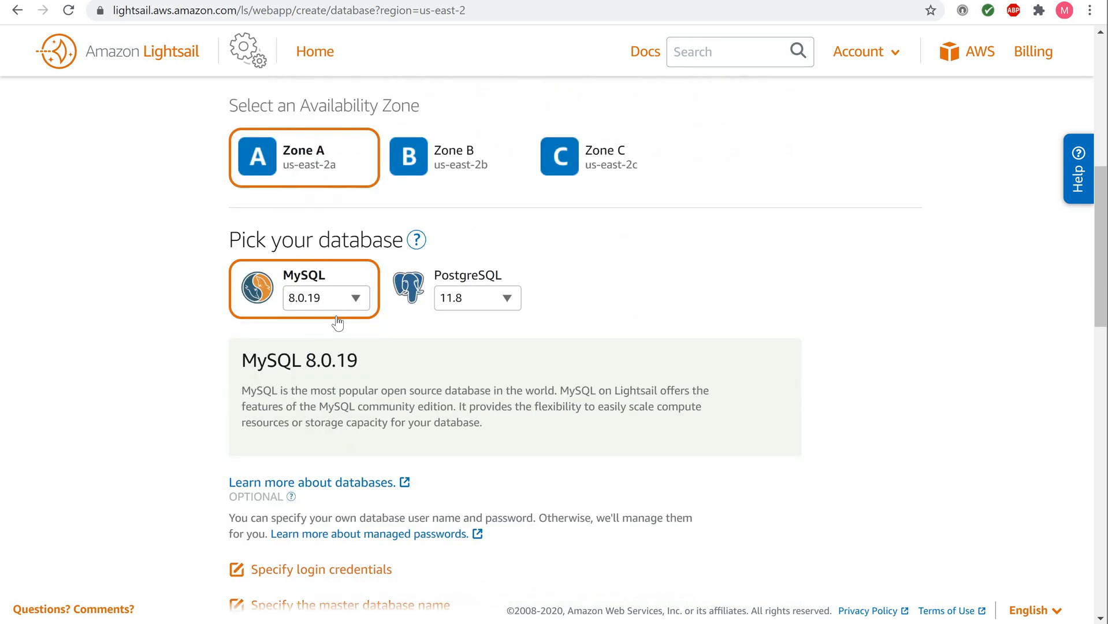
pyautogui.scroll(-1, 338, 322)
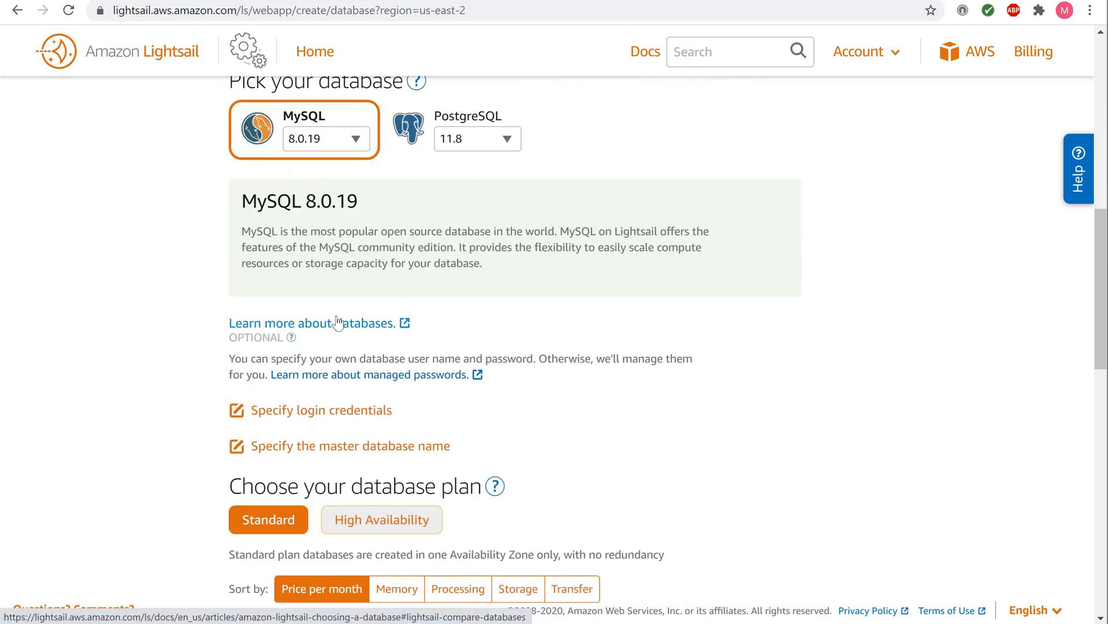
pyautogui.scroll(-1, 338, 323)
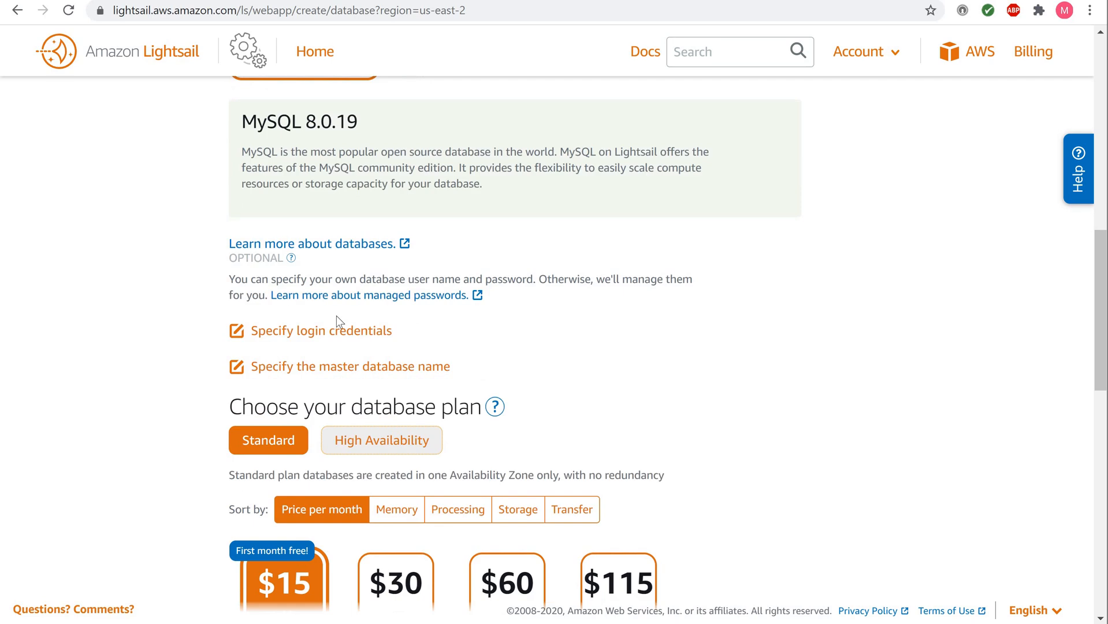
pyautogui.scroll(3, 335, 315)
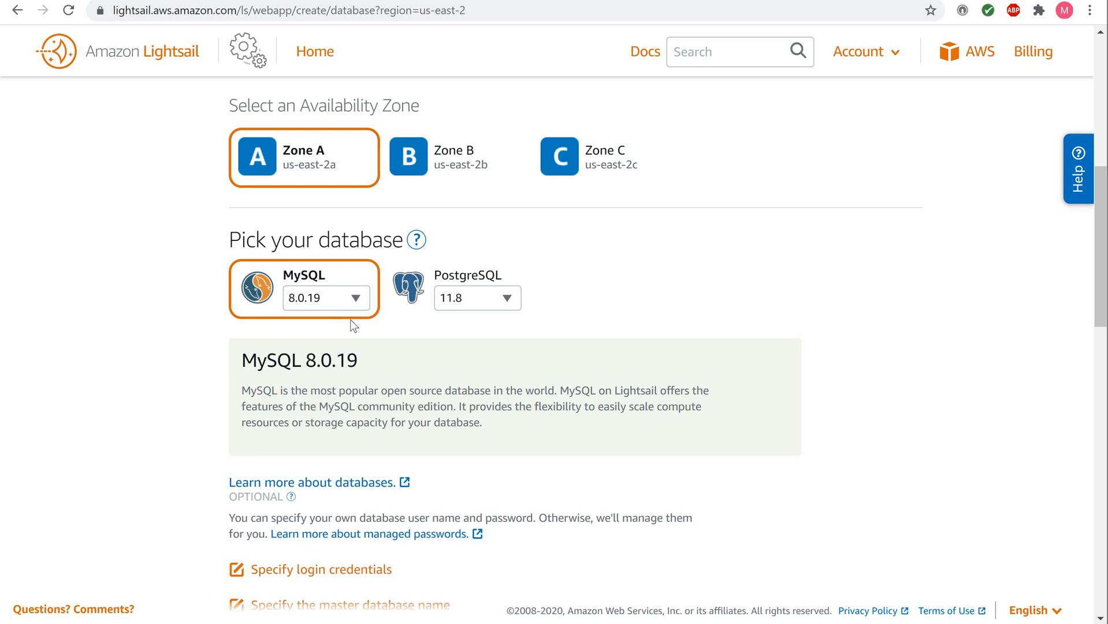
pyautogui.click(475, 297)
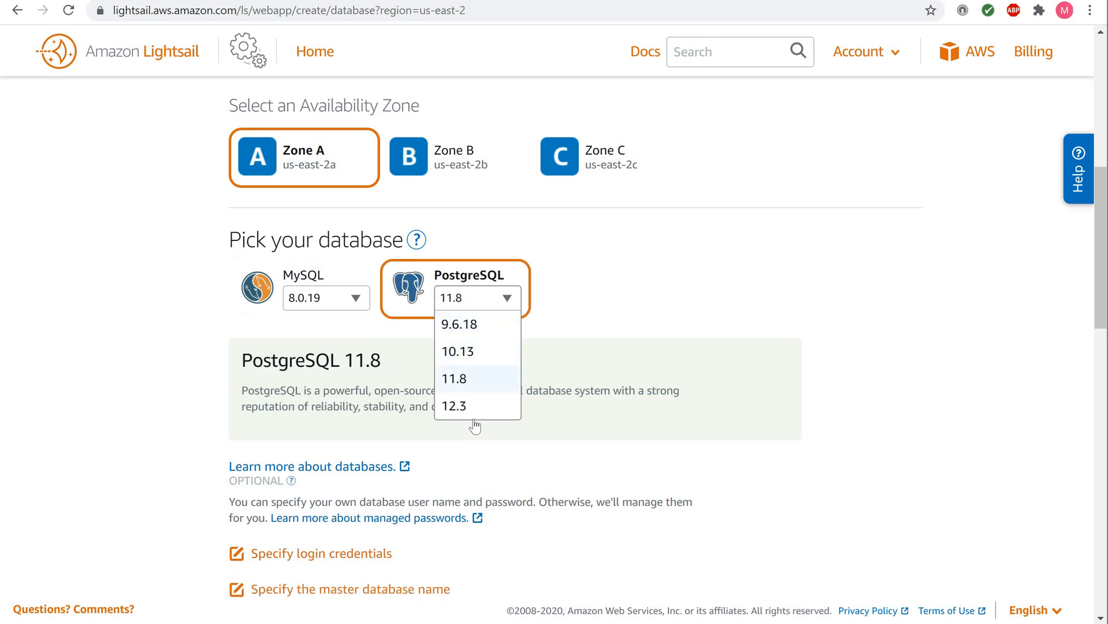
pyautogui.click(356, 301)
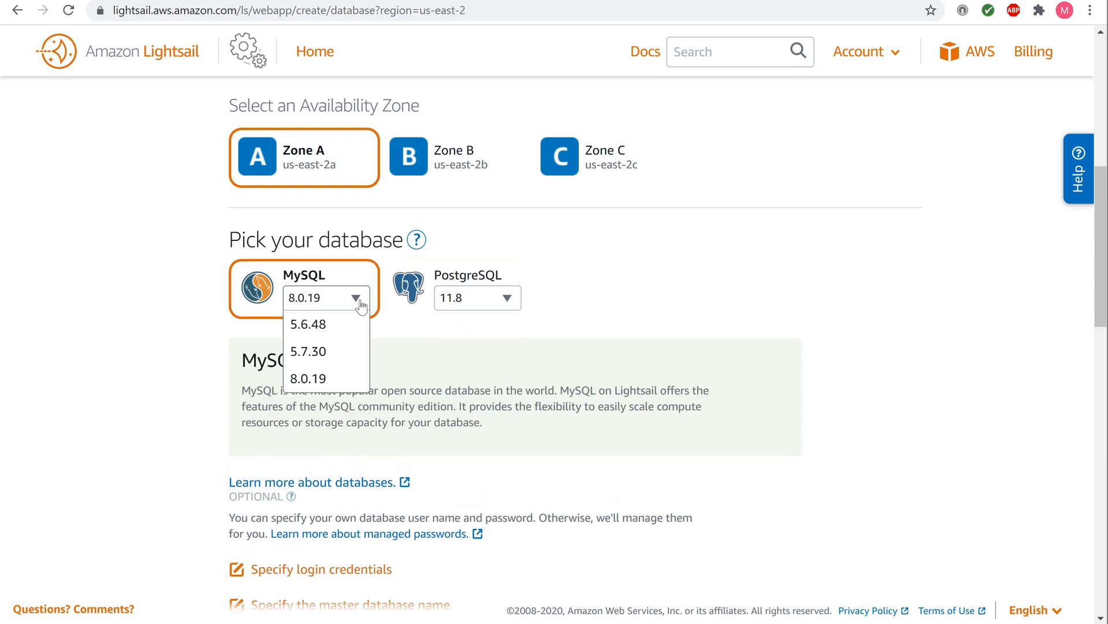
pyautogui.click(351, 306)
pyautogui.click(351, 308)
pyautogui.click(331, 378)
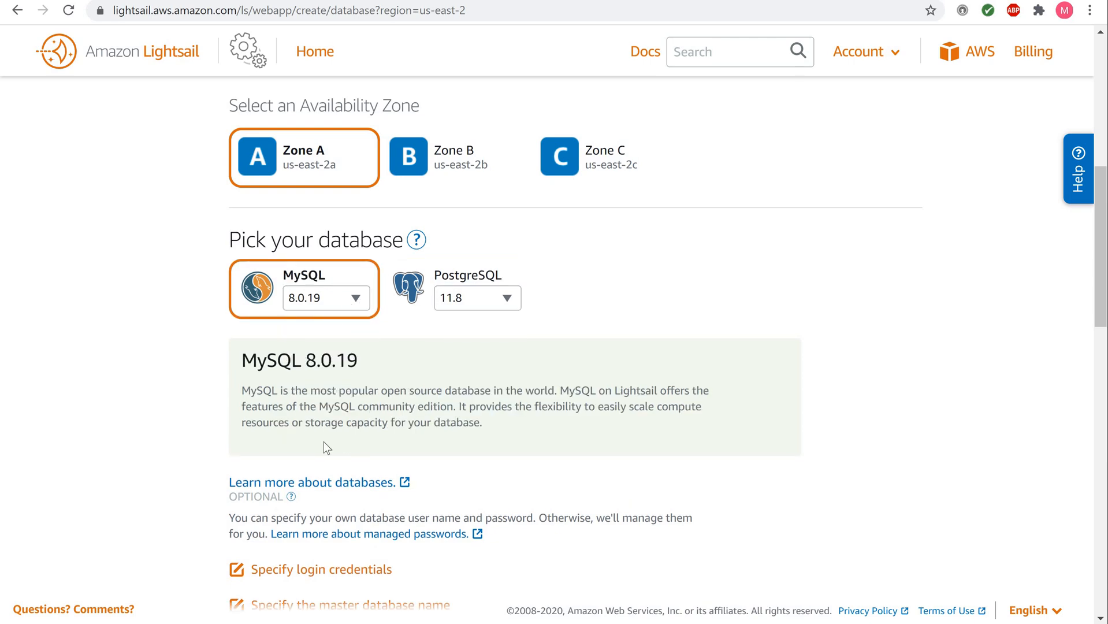
pyautogui.scroll(-3, 322, 442)
pyautogui.scroll(-2, 322, 445)
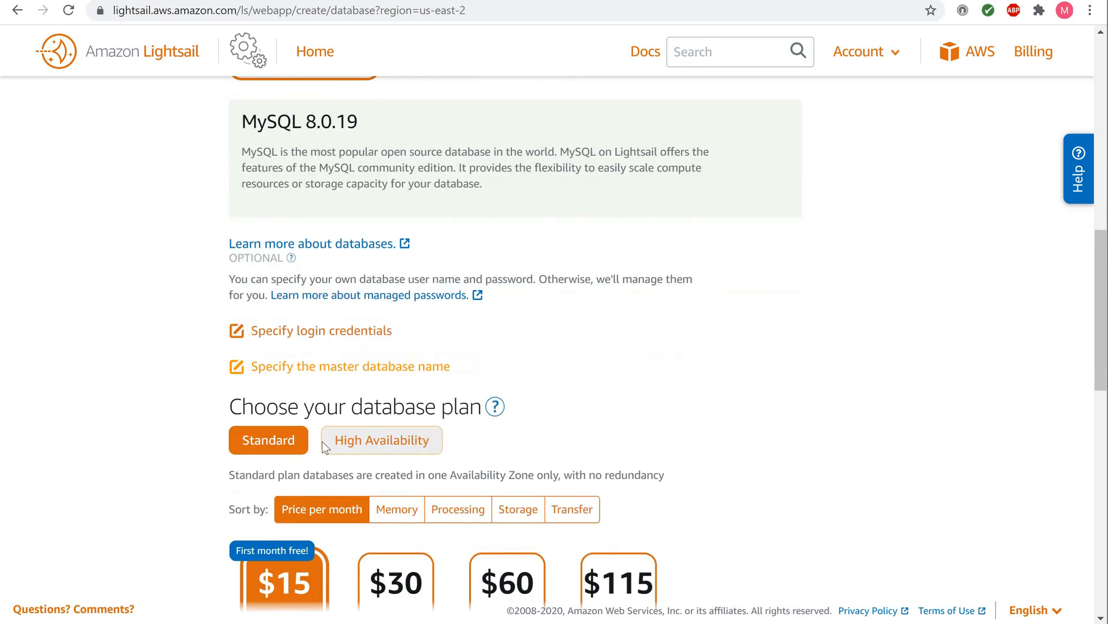
pyautogui.scroll(4, 321, 445)
pyautogui.scroll(-1, 322, 448)
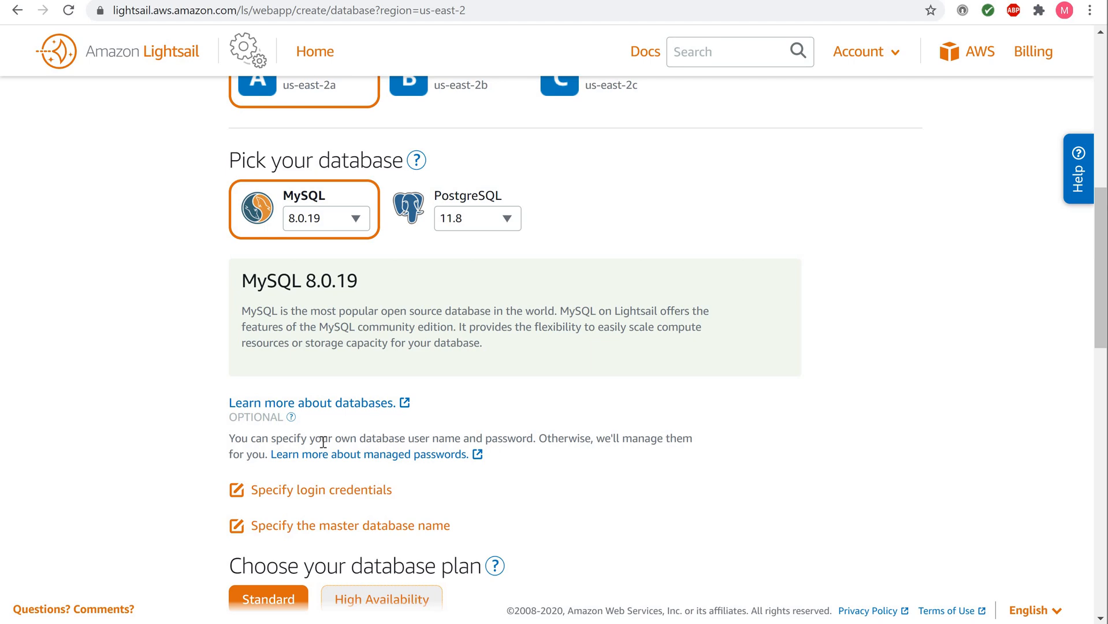
# Step: Switch to custom login credentials with the database user name masteruser
pyautogui.click(310, 494)
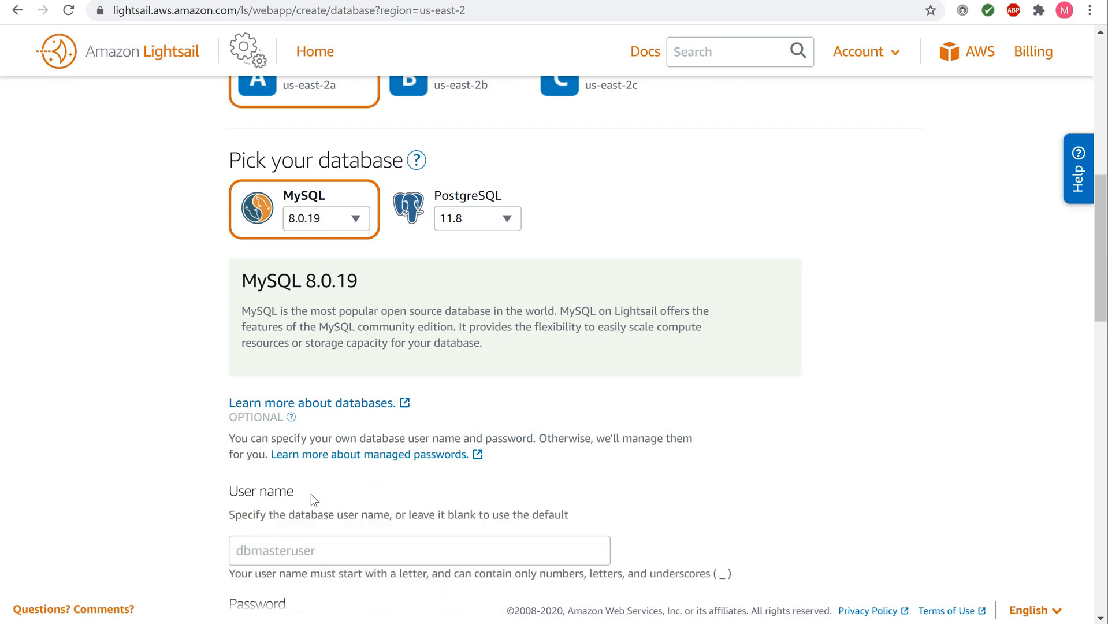
pyautogui.scroll(-3, 304, 515)
pyautogui.click(321, 391)
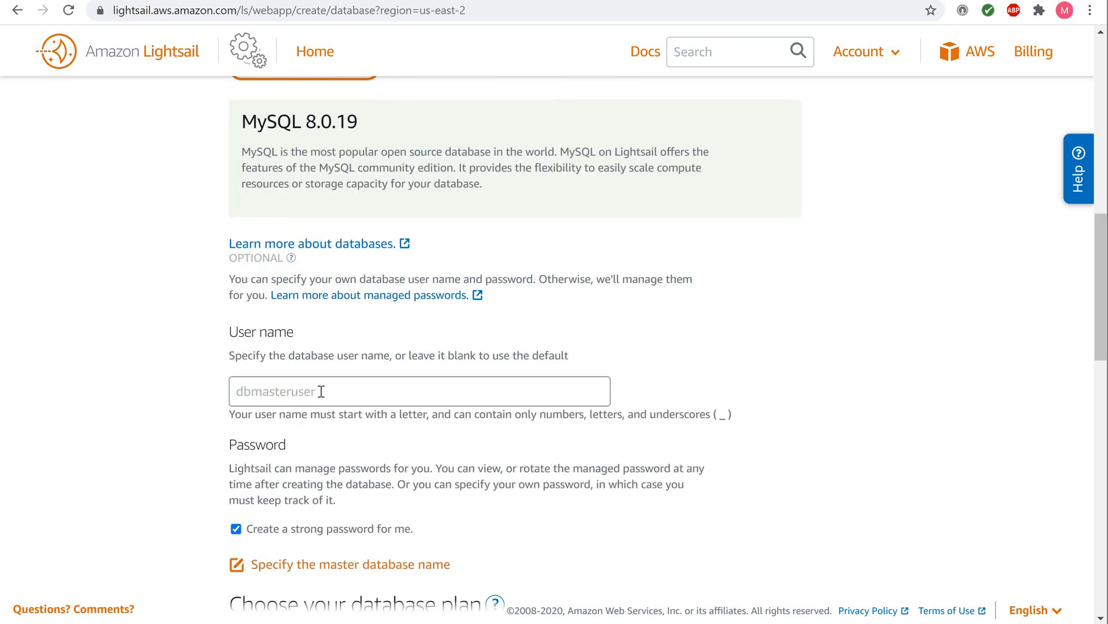
pyautogui.write('masteruser')
# Step: Enter a self-chosen password instead of a generated one, and set master database name dbmaster
pyautogui.scroll(-3, 354, 483)
pyautogui.click(251, 404)
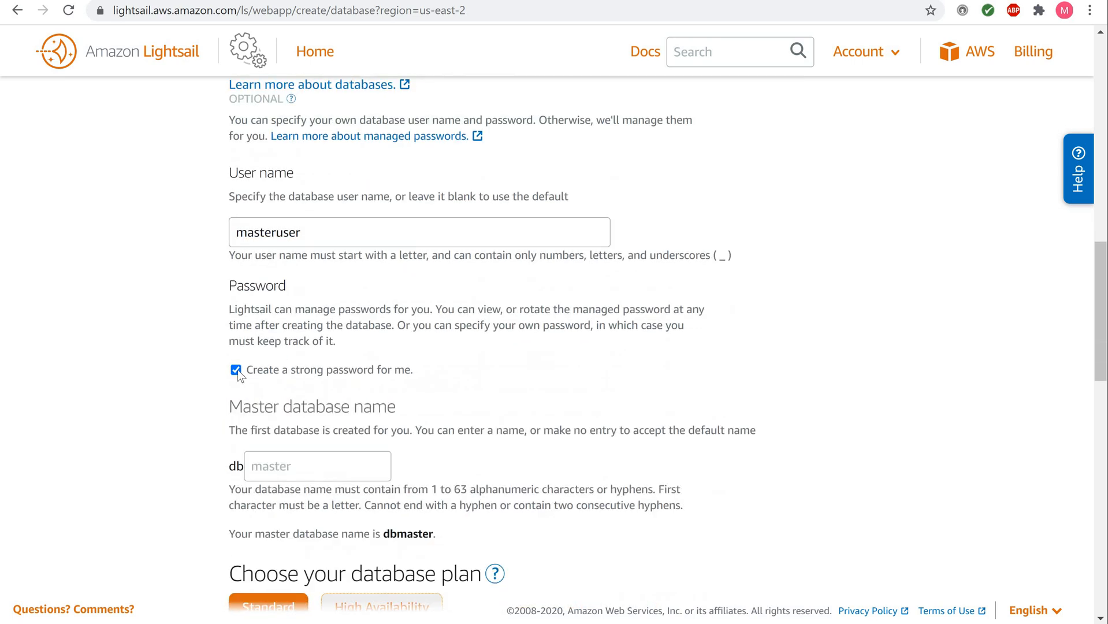
pyautogui.click(236, 370)
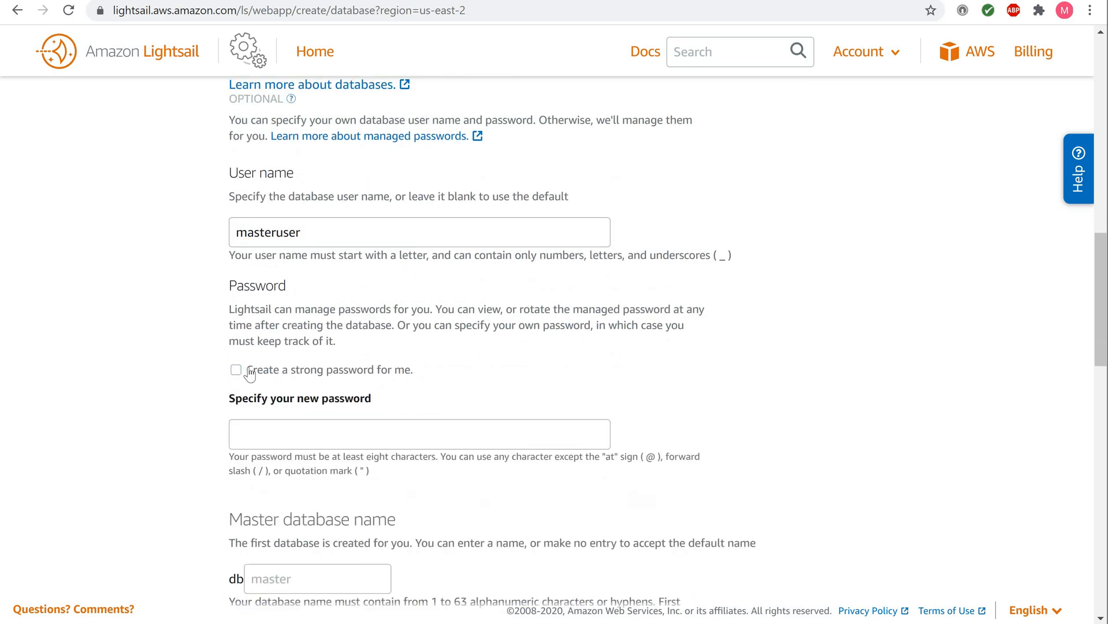
pyautogui.click(262, 429)
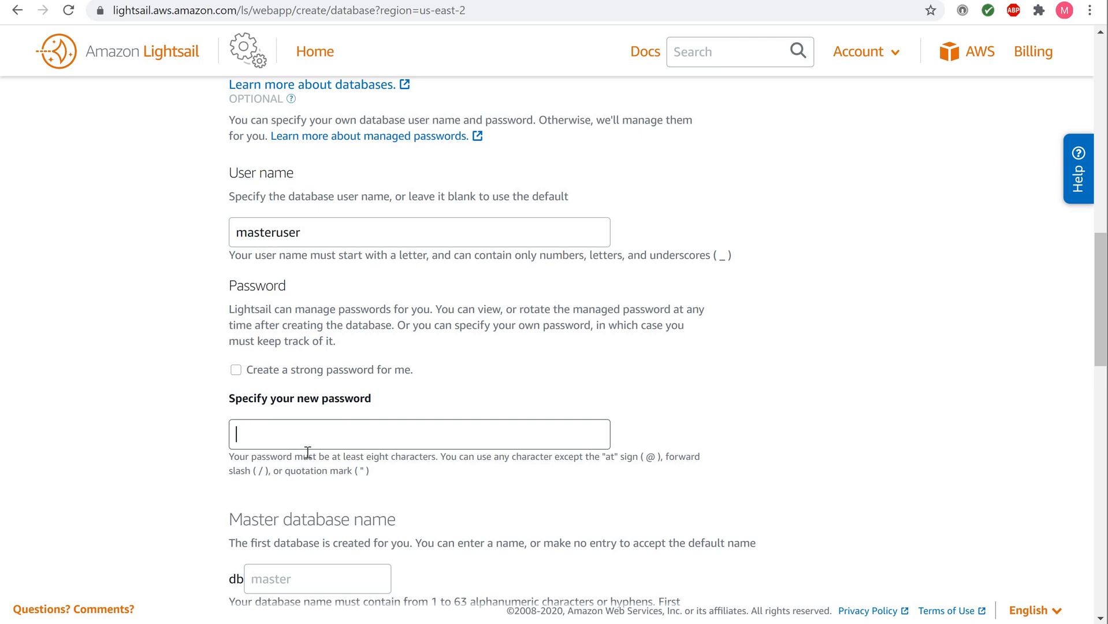
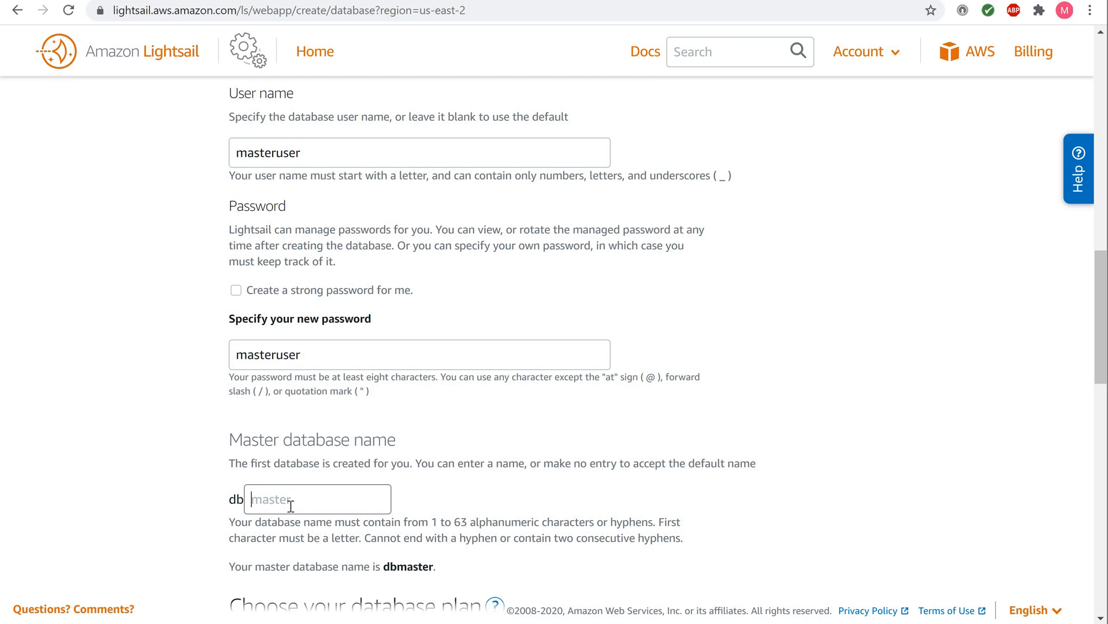
# Step: Keep the $15 USD Standard plan and the default database name Database-1
pyautogui.scroll(-4, 287, 500)
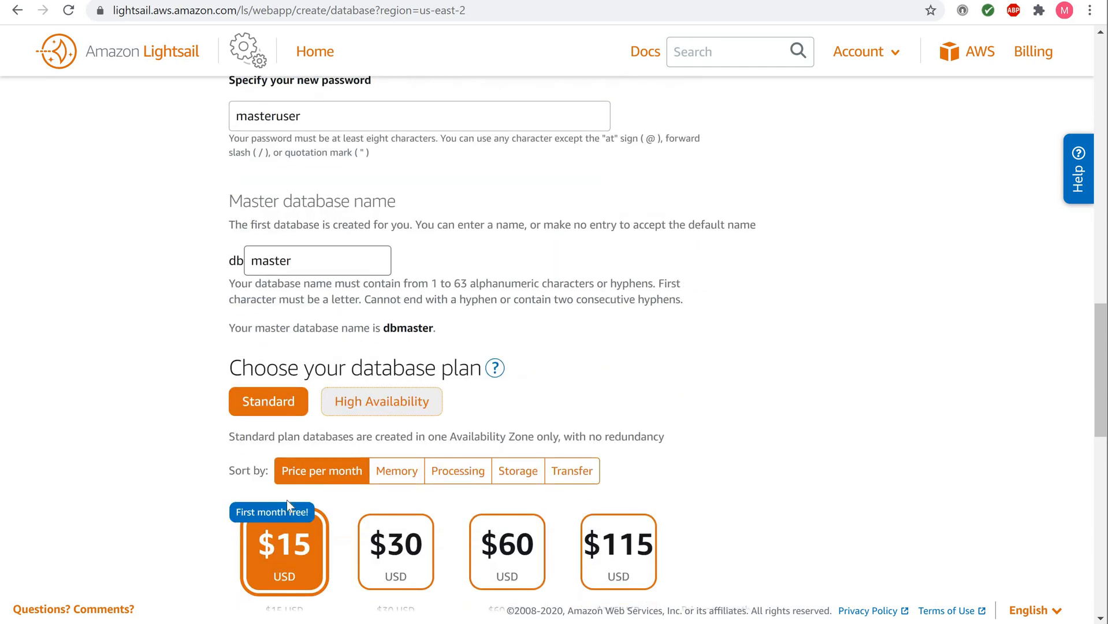
pyautogui.scroll(-1, 246, 488)
pyautogui.scroll(-1, 246, 488)
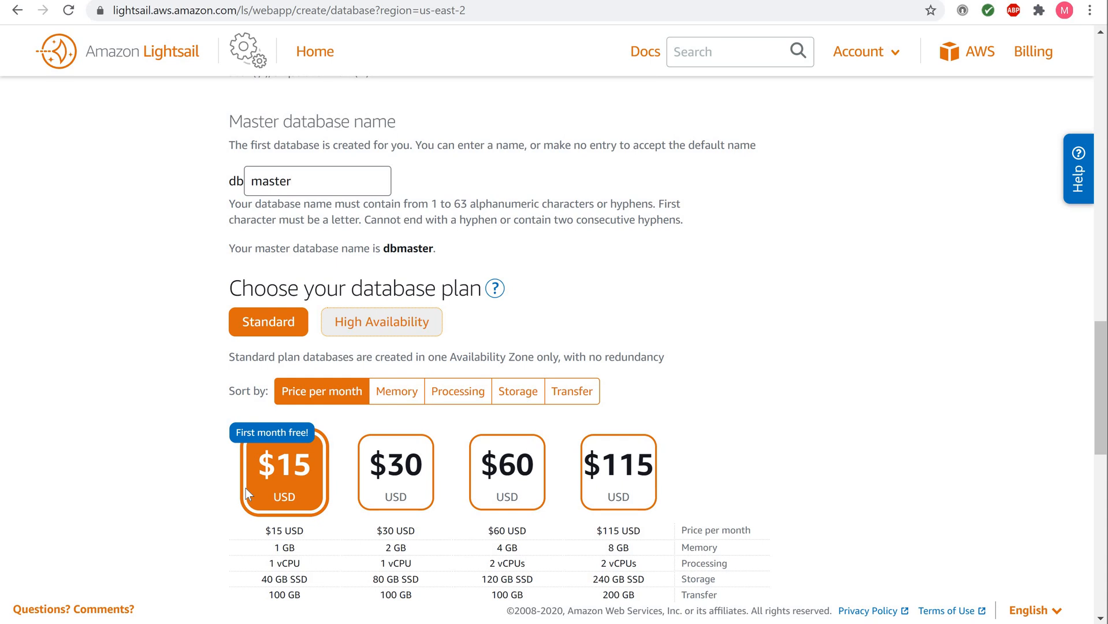
pyautogui.scroll(-1, 246, 488)
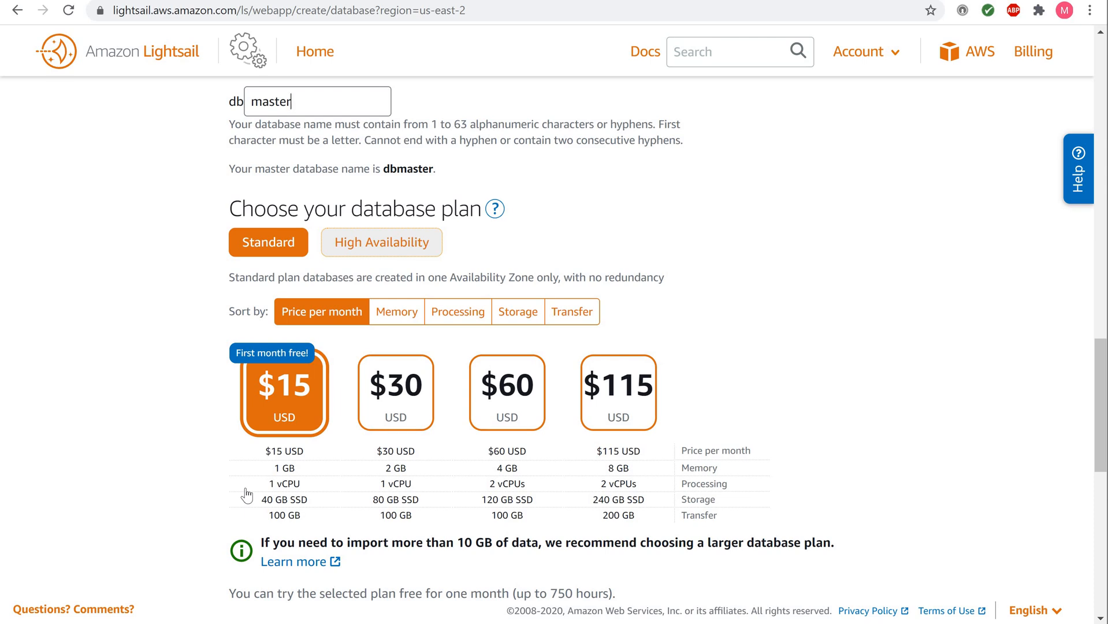
pyautogui.scroll(1, 246, 493)
pyautogui.scroll(-3, 246, 494)
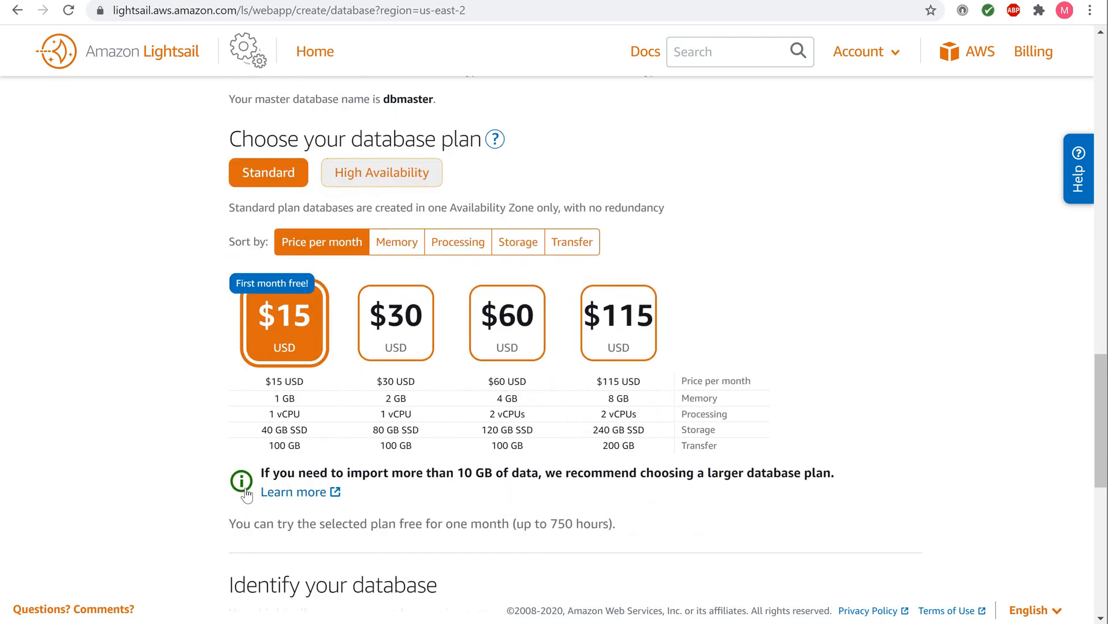
pyautogui.scroll(-2, 246, 488)
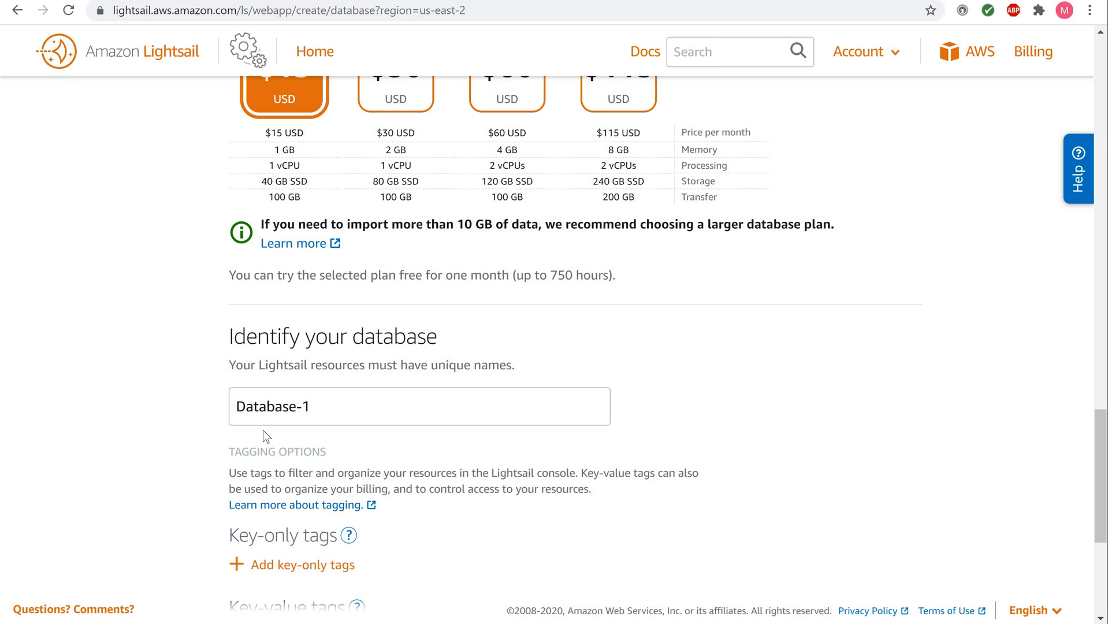
# Step: Add the key-only tag myDatabase to the new database
pyautogui.moveTo(329, 413)
pyautogui.mouseDown()
pyautogui.moveTo(231, 410)
pyautogui.moveTo(322, 405)
pyautogui.mouseUp()
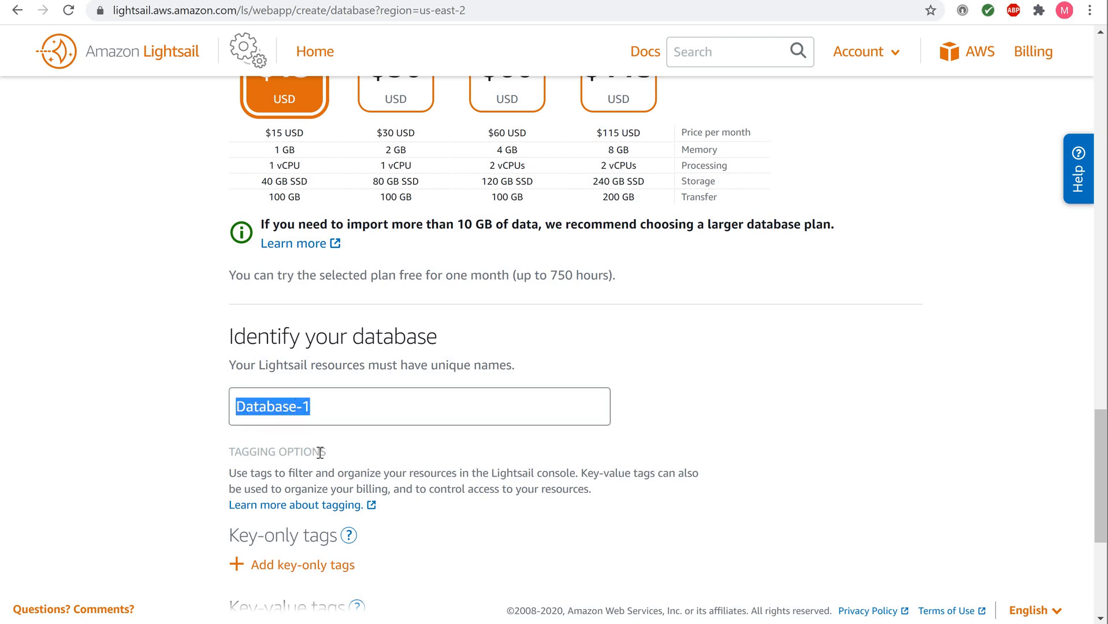
pyautogui.scroll(-1, 320, 452)
pyautogui.scroll(-1, 322, 458)
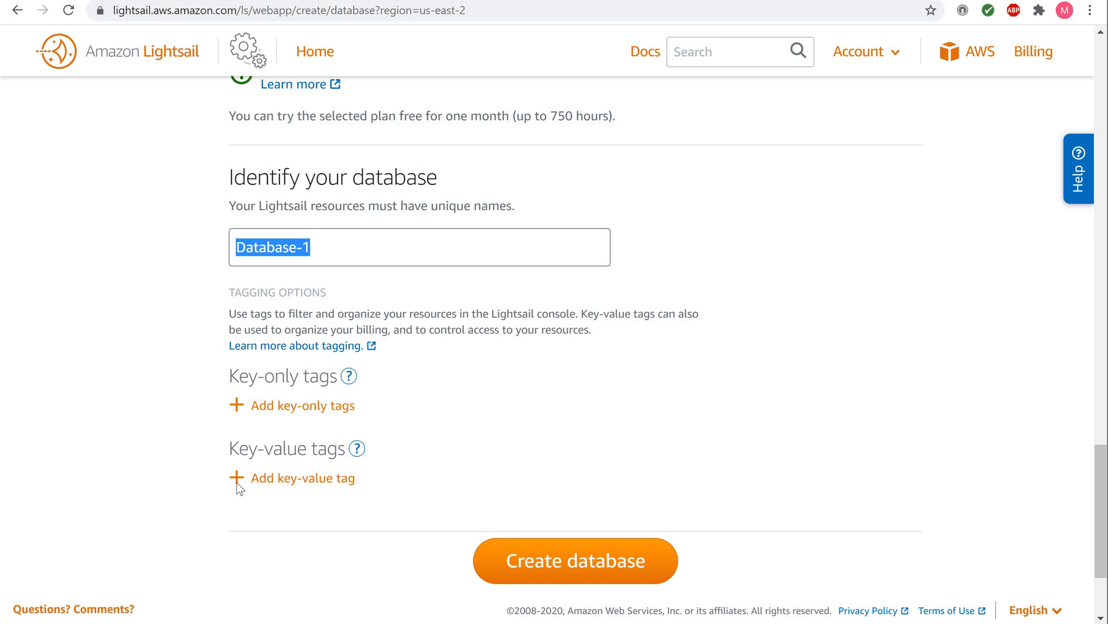
pyautogui.click(237, 408)
pyautogui.click(270, 417)
pyautogui.write('myDatabase')
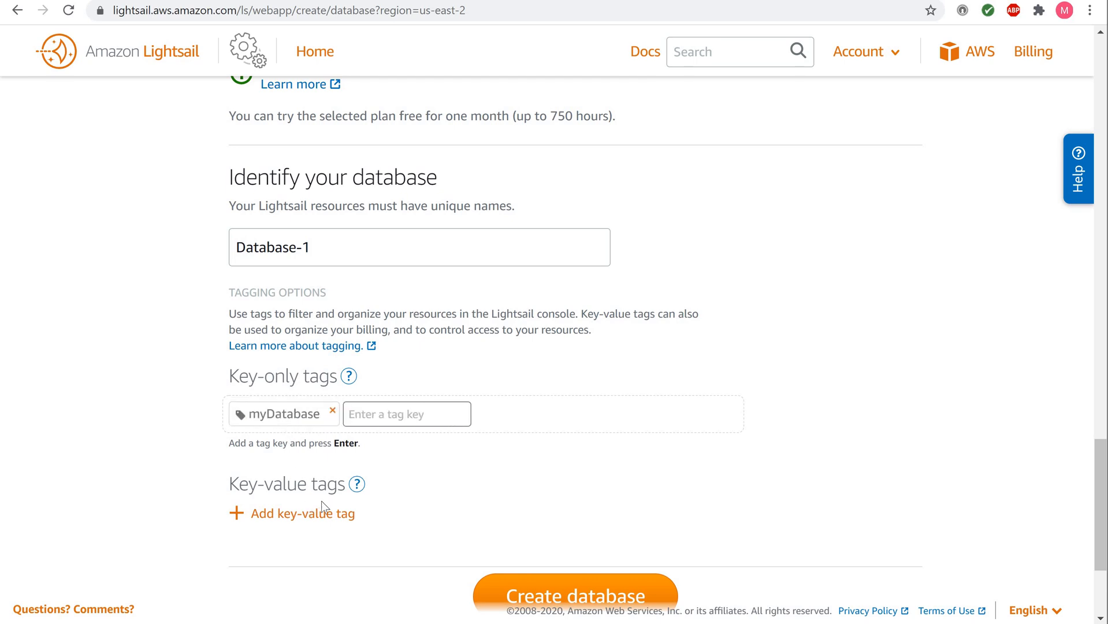
# Step: Add a key-value tag with key Dept and value Sales
pyautogui.click(257, 513)
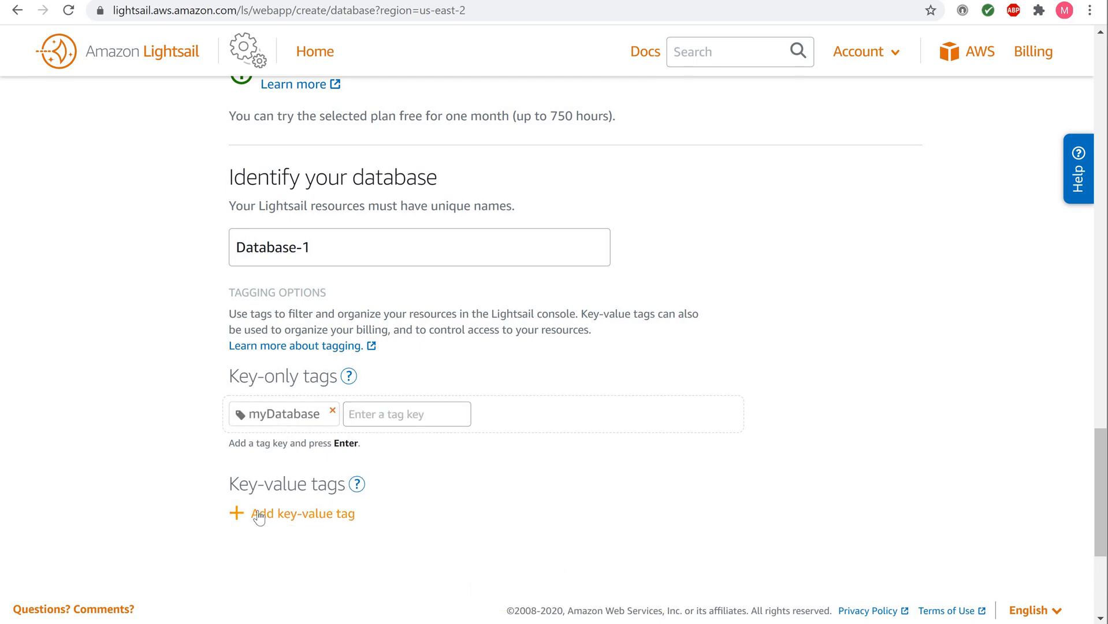
pyautogui.scroll(-2, 259, 516)
pyautogui.click(265, 491)
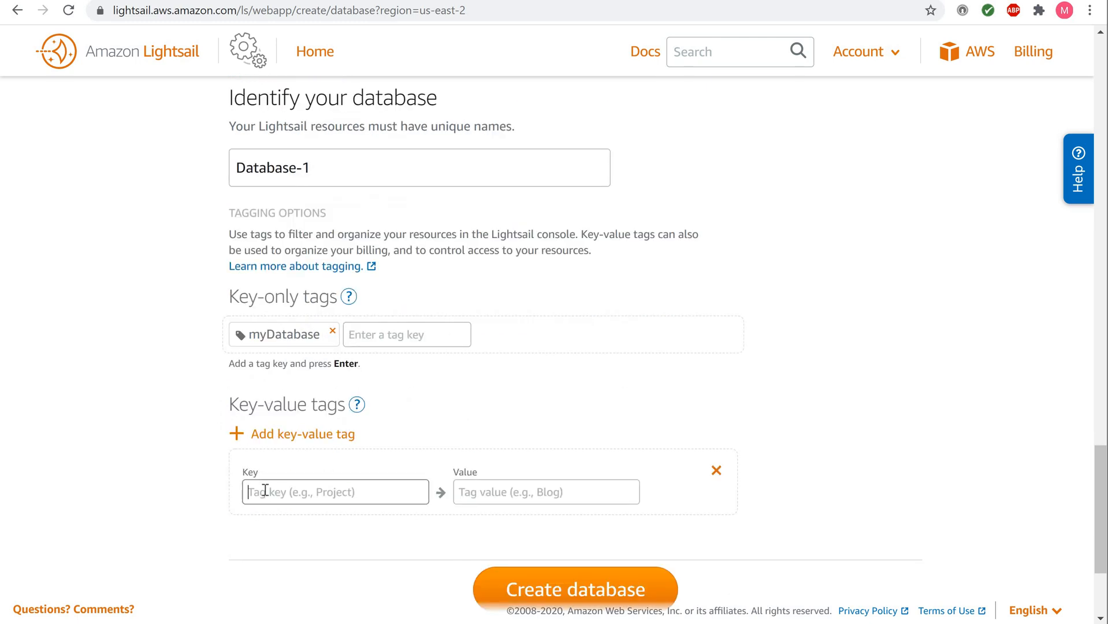
pyautogui.write('Dept')
pyautogui.press('Tab')
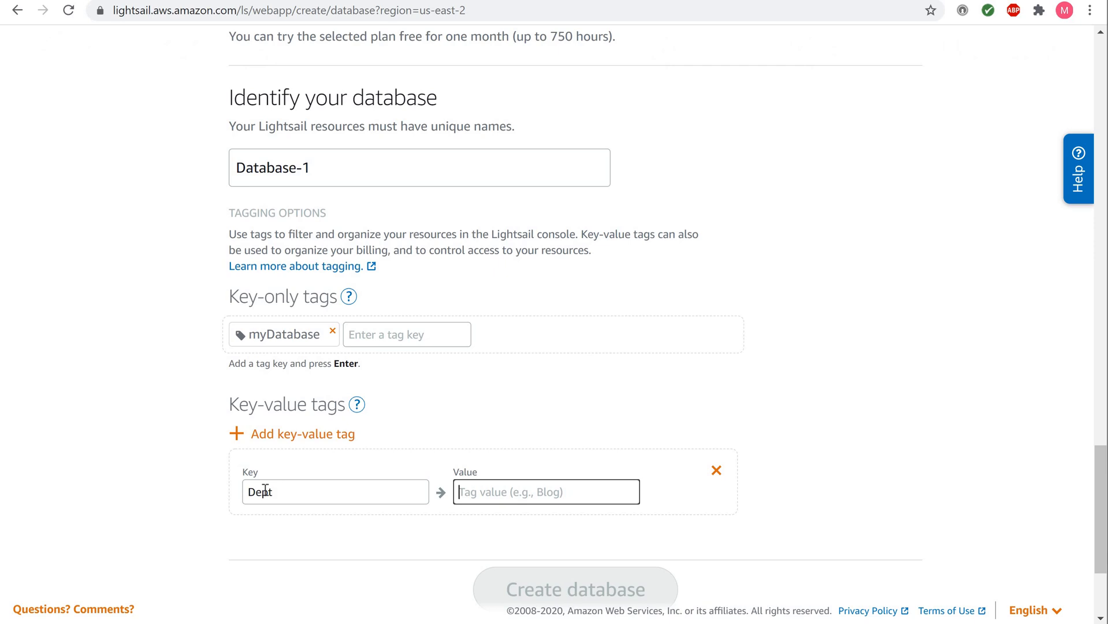
pyautogui.write('Sales')
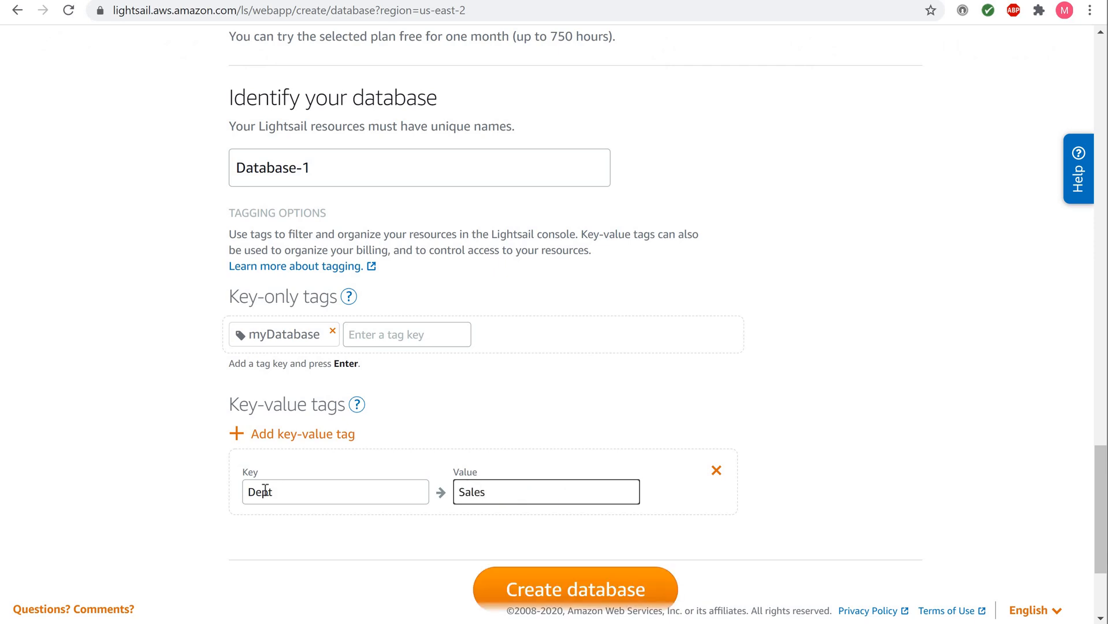
pyautogui.scroll(-2, 265, 489)
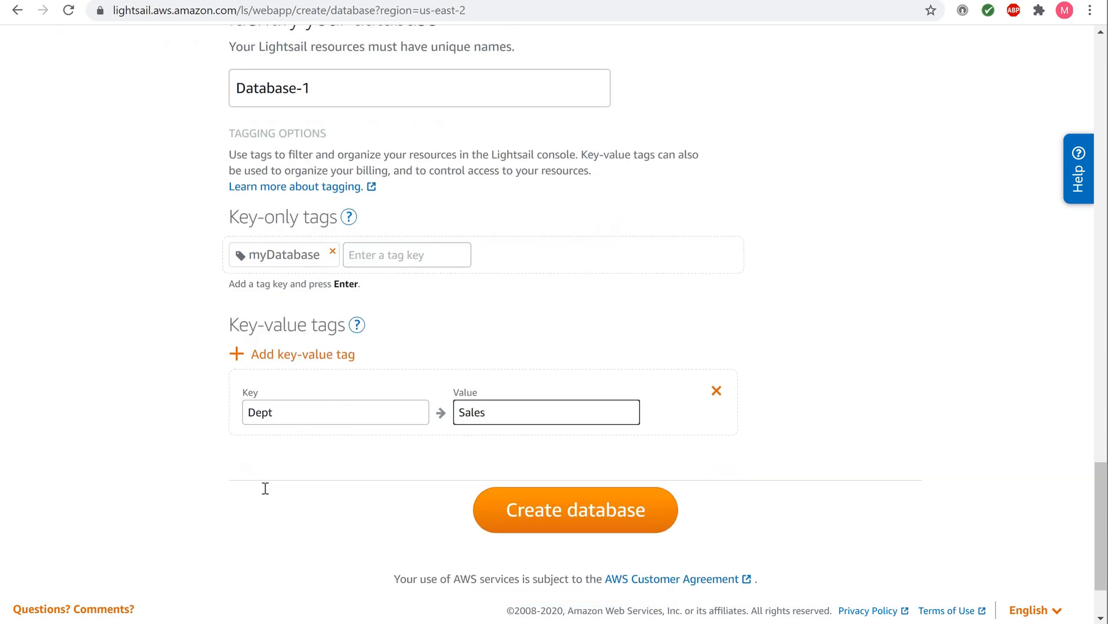
# Step: Create Database-1 and wait until it shows Available in the Databases list
pyautogui.click(556, 513)
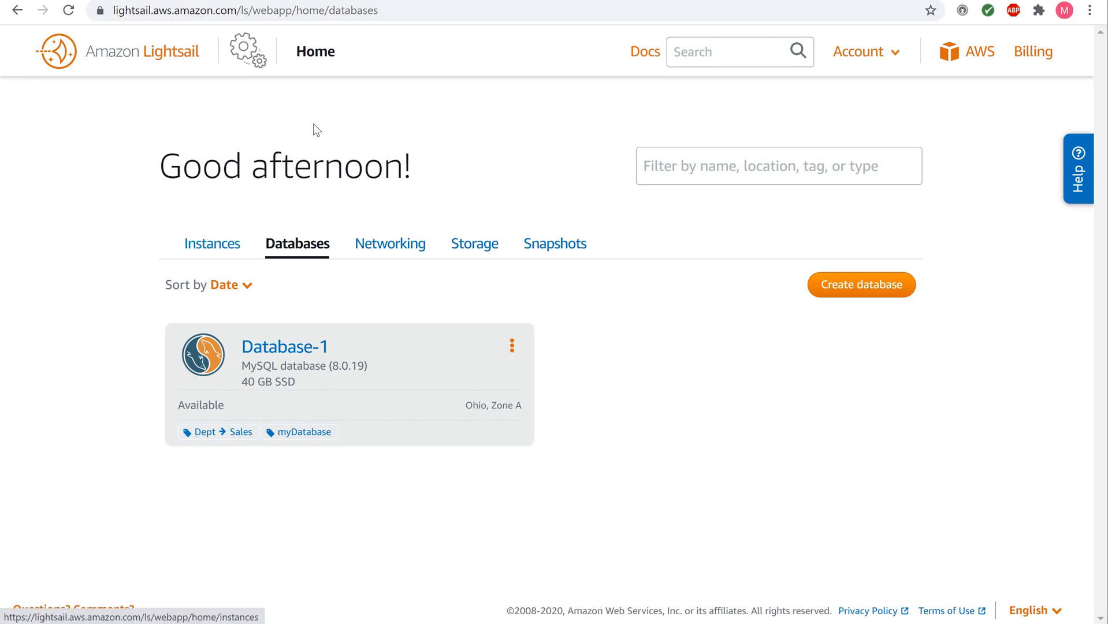
# Step: Open Database-1 from the Databases tab to view its endpoint and port 3306
pyautogui.click(312, 55)
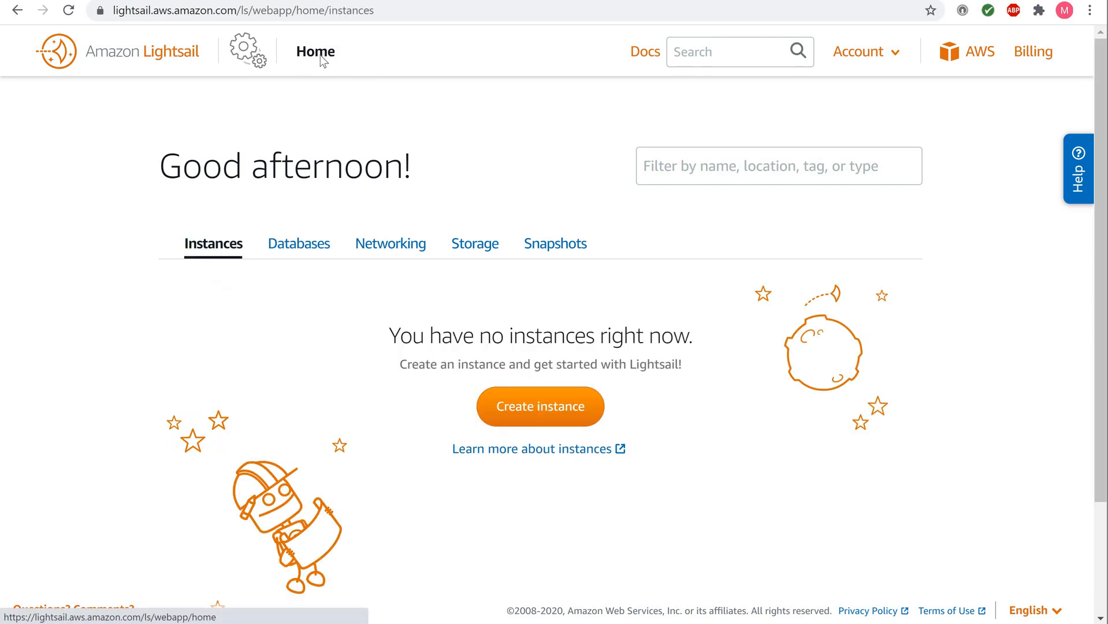
pyautogui.click(310, 247)
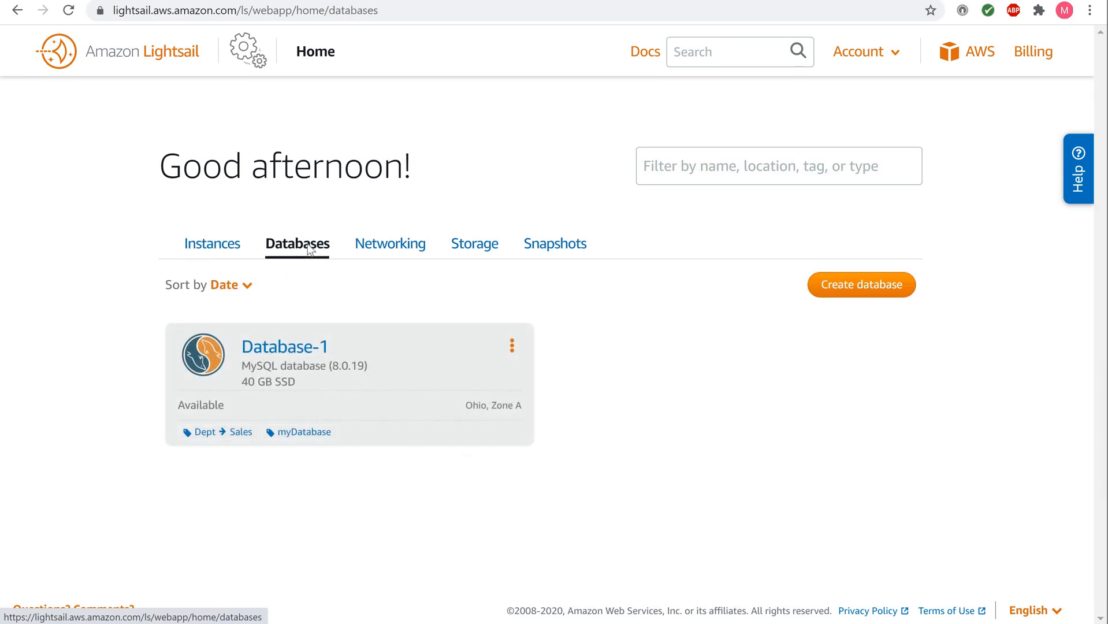
pyautogui.click(297, 348)
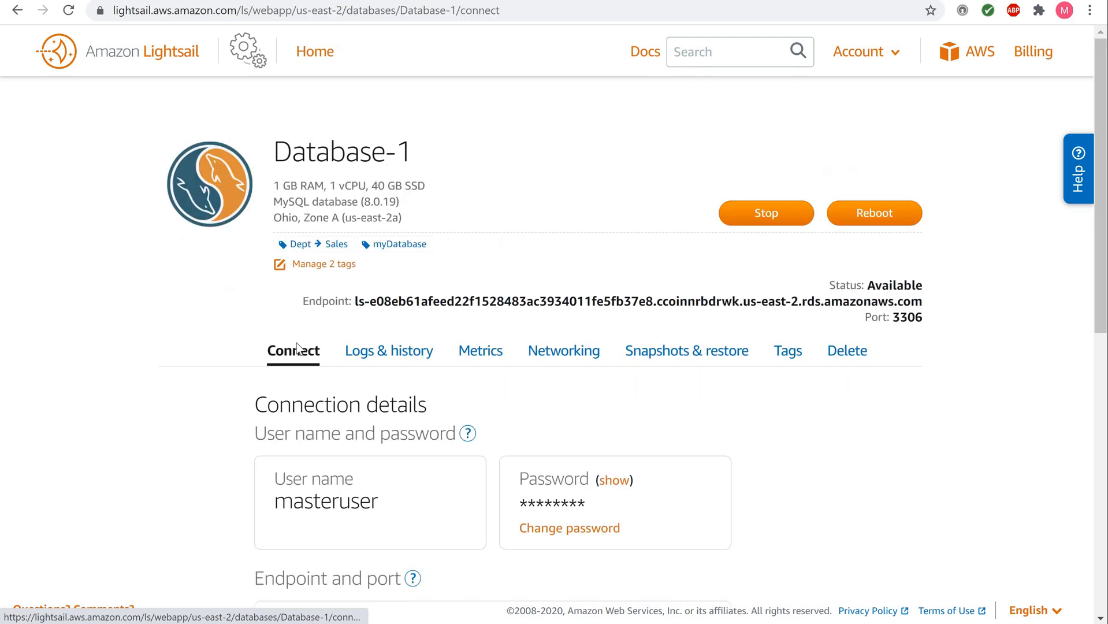
# Step: Turn on public mode in Database-1's Networking settings
pyautogui.click(559, 358)
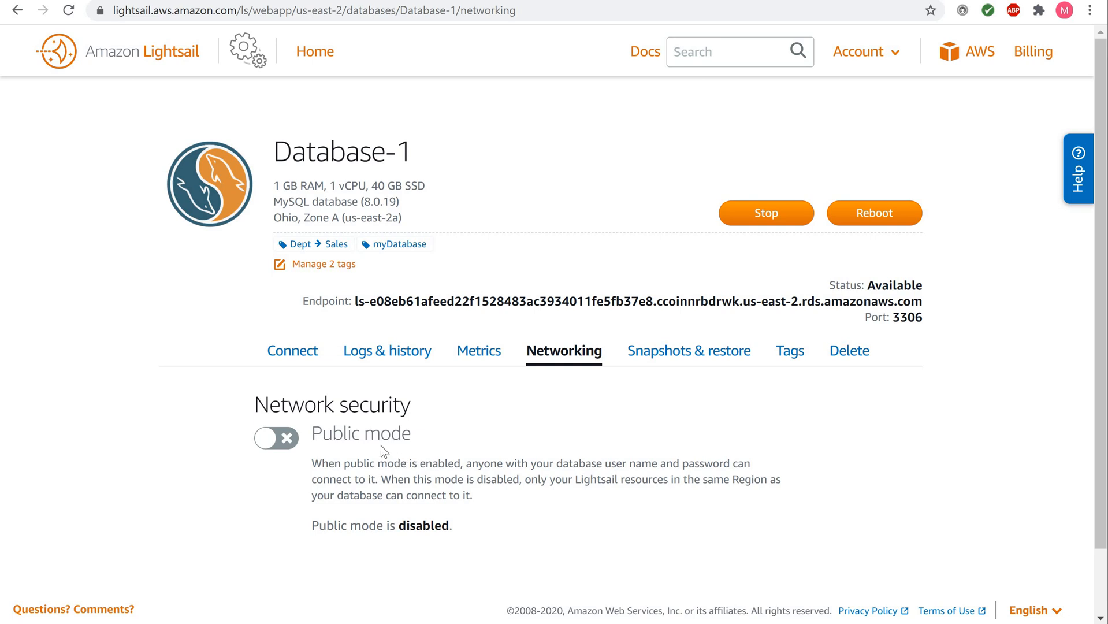
pyautogui.click(288, 441)
pyautogui.click(268, 443)
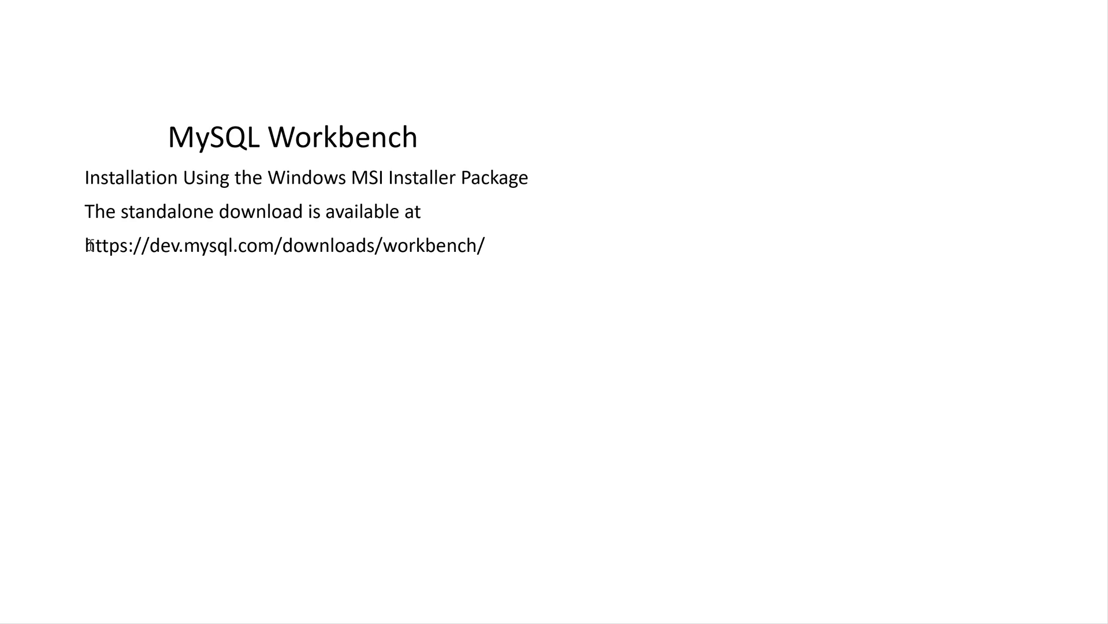
pyautogui.moveTo(89, 245); pyautogui.dragTo(487, 251)
pyautogui.hotkey('ctrl', 'c')
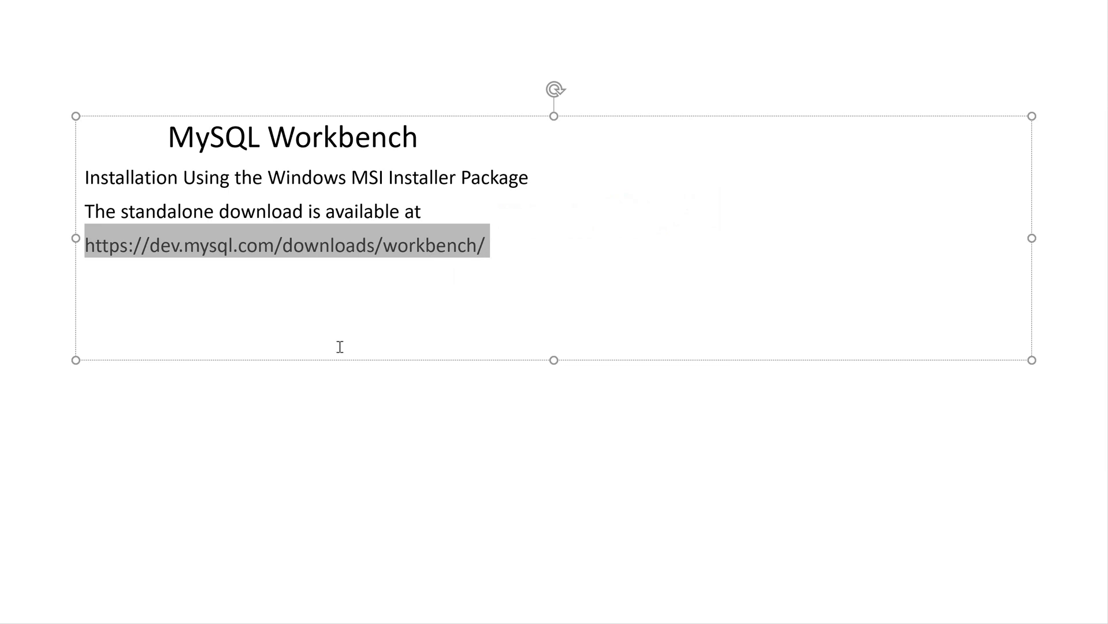
pyautogui.click(334, 338)
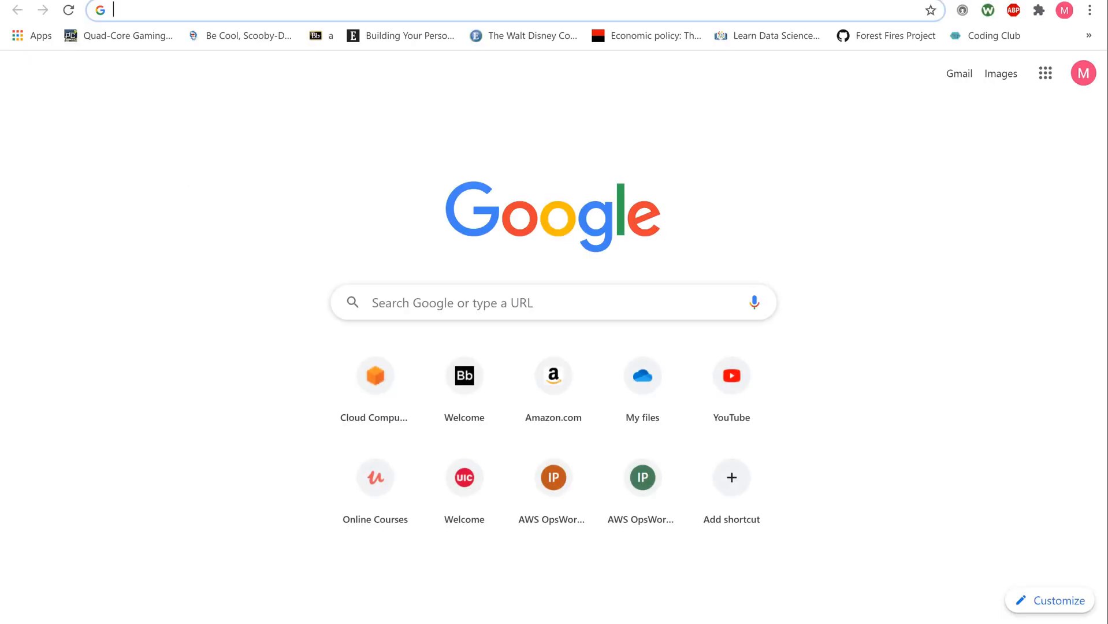
# Step: Load the Workbench downloads page and request the 8.0.20 Windows 64-bit MSI installer
pyautogui.hotkey('ctrl', 'v')
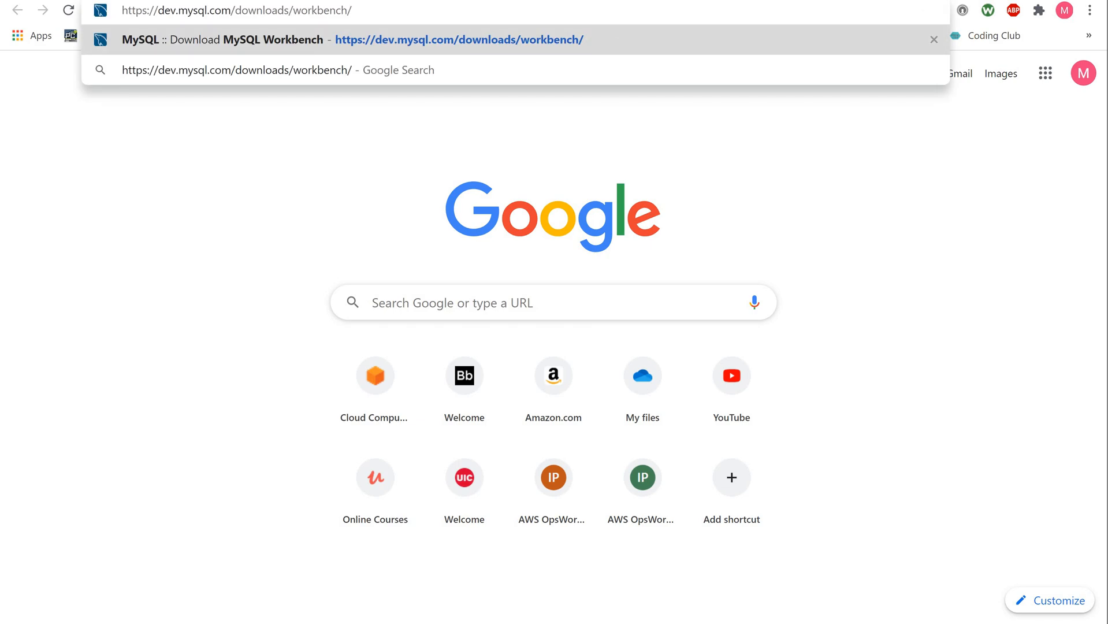
pyautogui.press('Return')
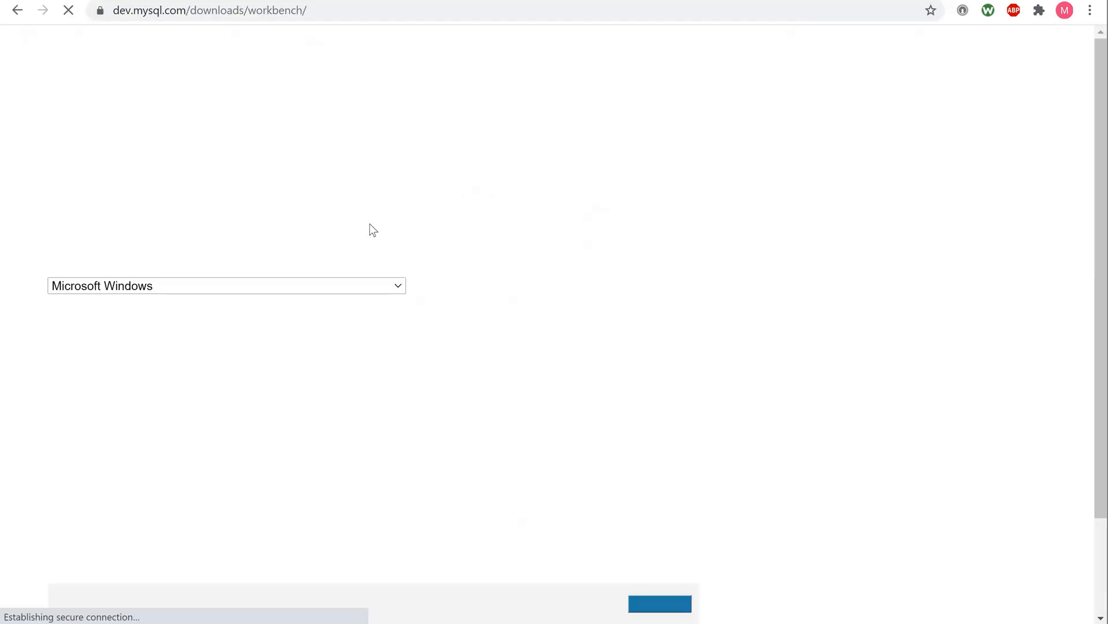
pyautogui.scroll(-2, 435, 282)
pyautogui.scroll(-1, 434, 282)
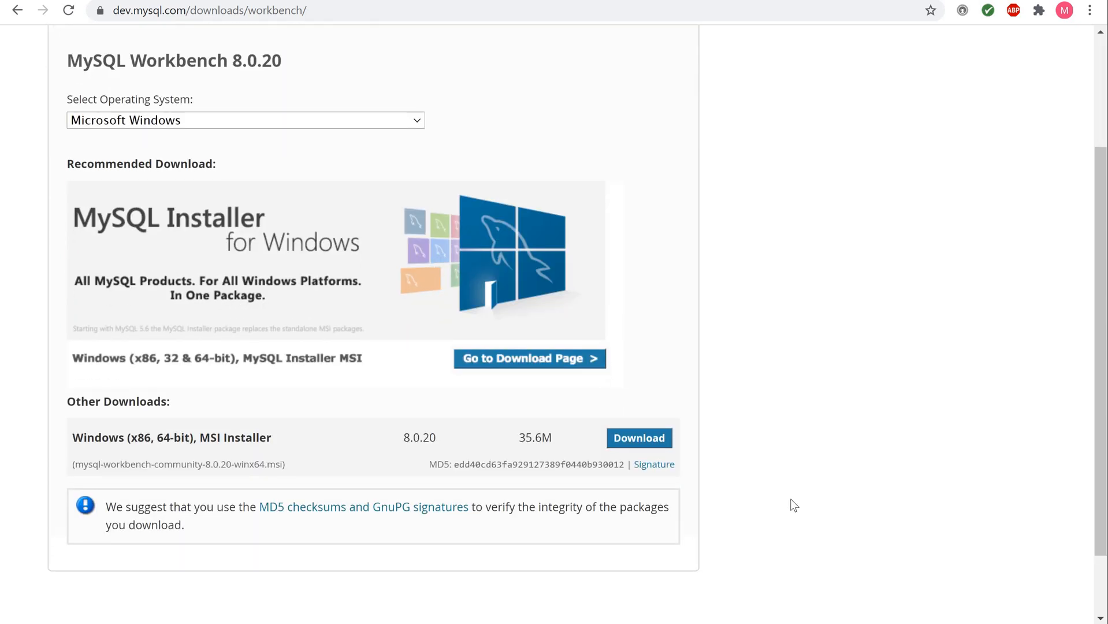
pyautogui.click(641, 438)
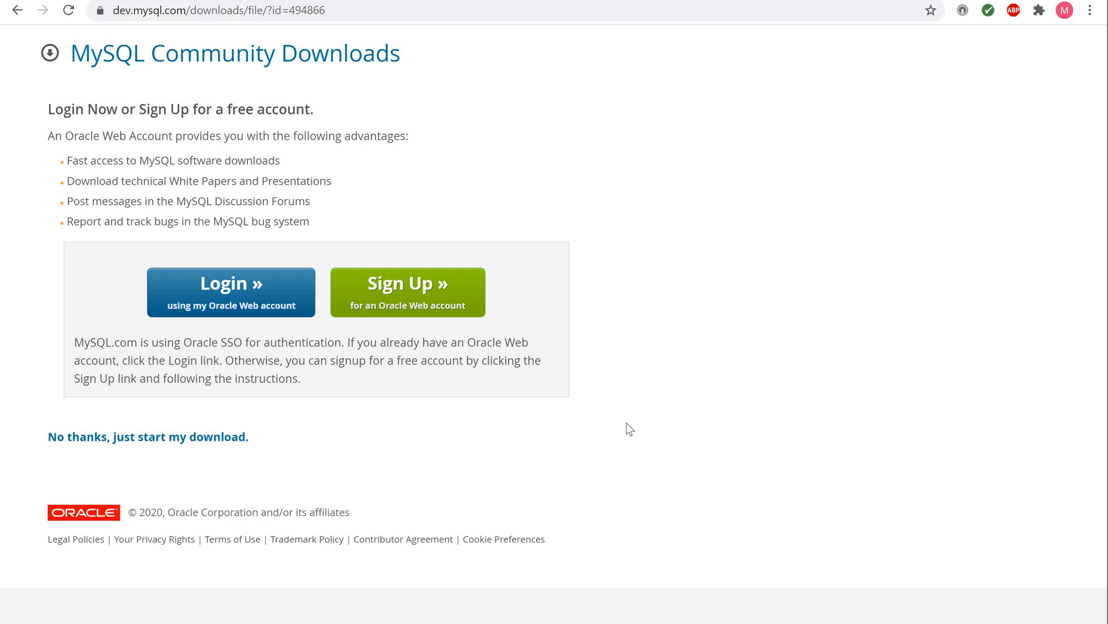
# Step: Download the MySQL Workbench installer without signing in and run the downloaded MSI
pyautogui.click(111, 443)
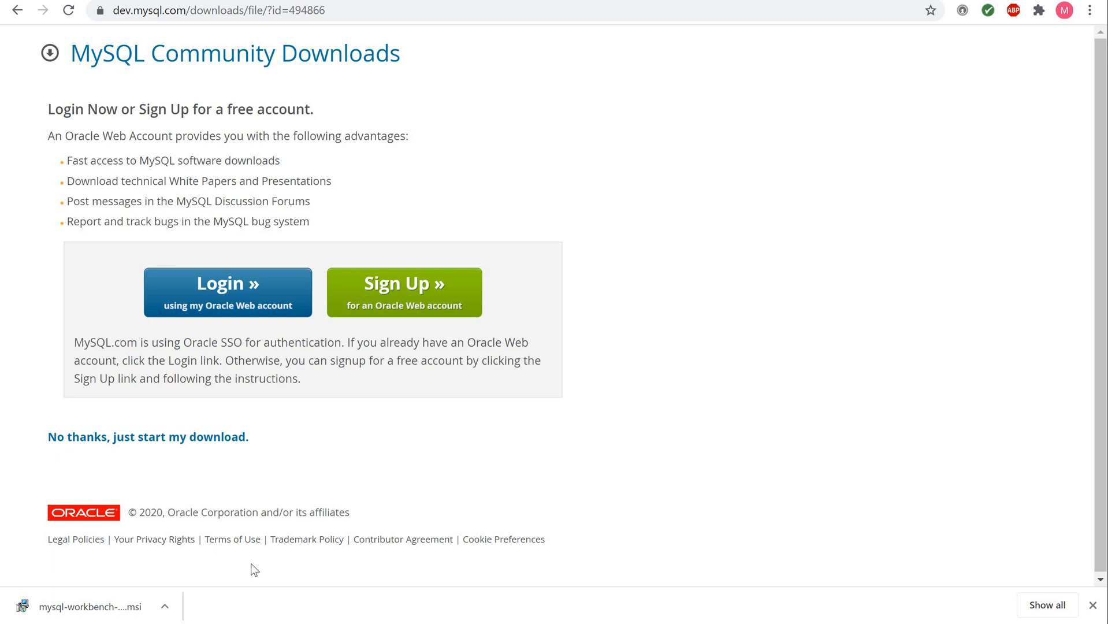
pyautogui.click(166, 608)
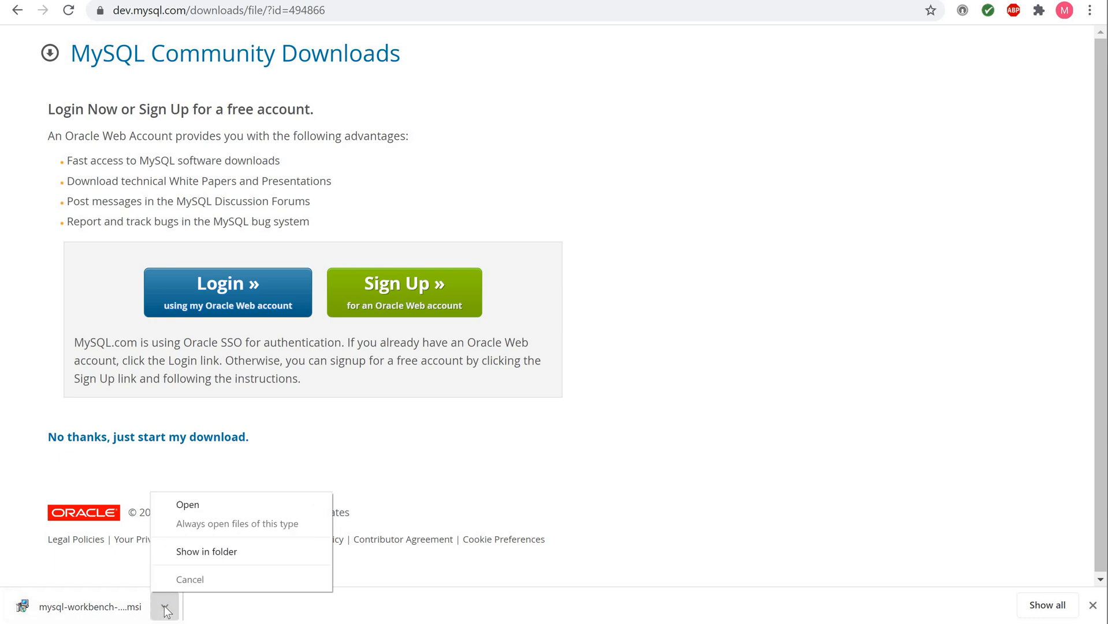
pyautogui.click(200, 503)
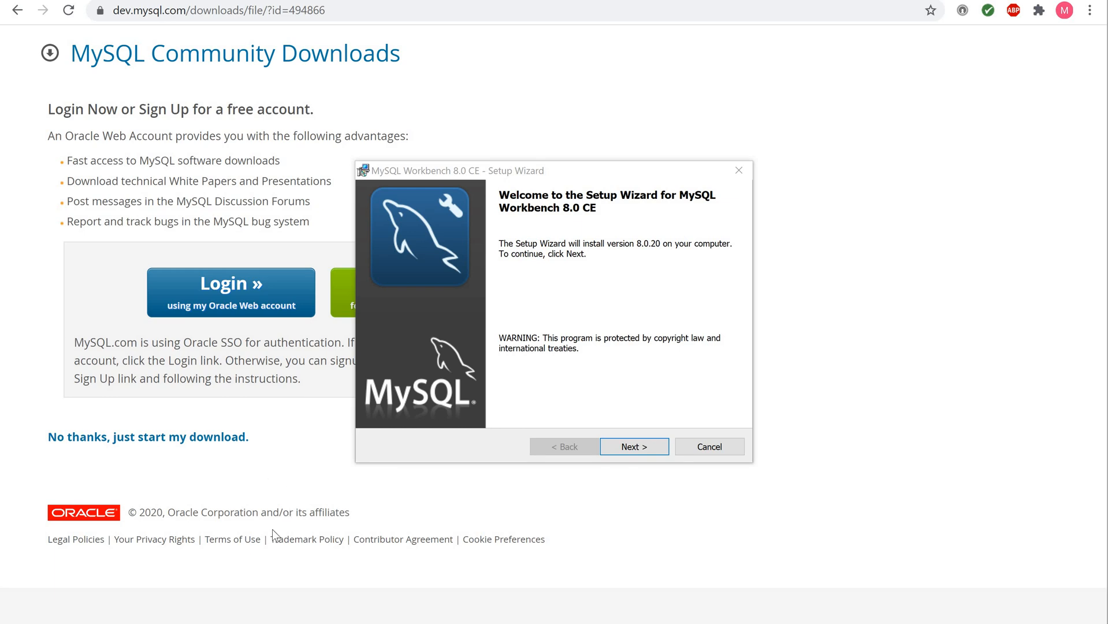
# Step: Move past the setup welcome page and keep the default folder C:\Program Files\MySQL\MySQL Workbench 8.0 CE\
pyautogui.click(629, 446)
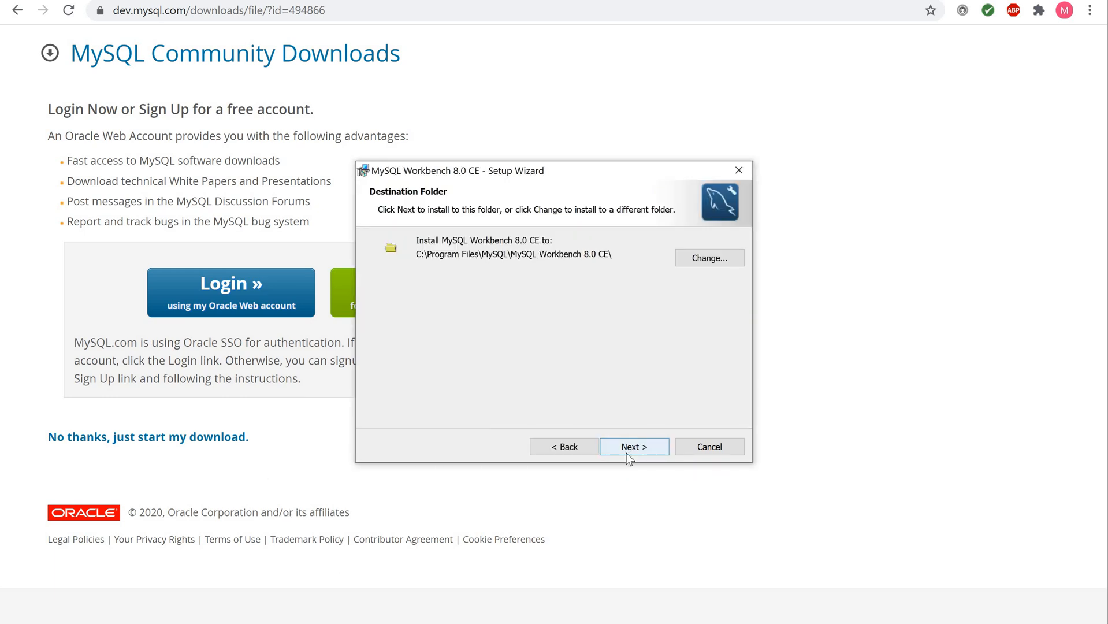
pyautogui.click(628, 449)
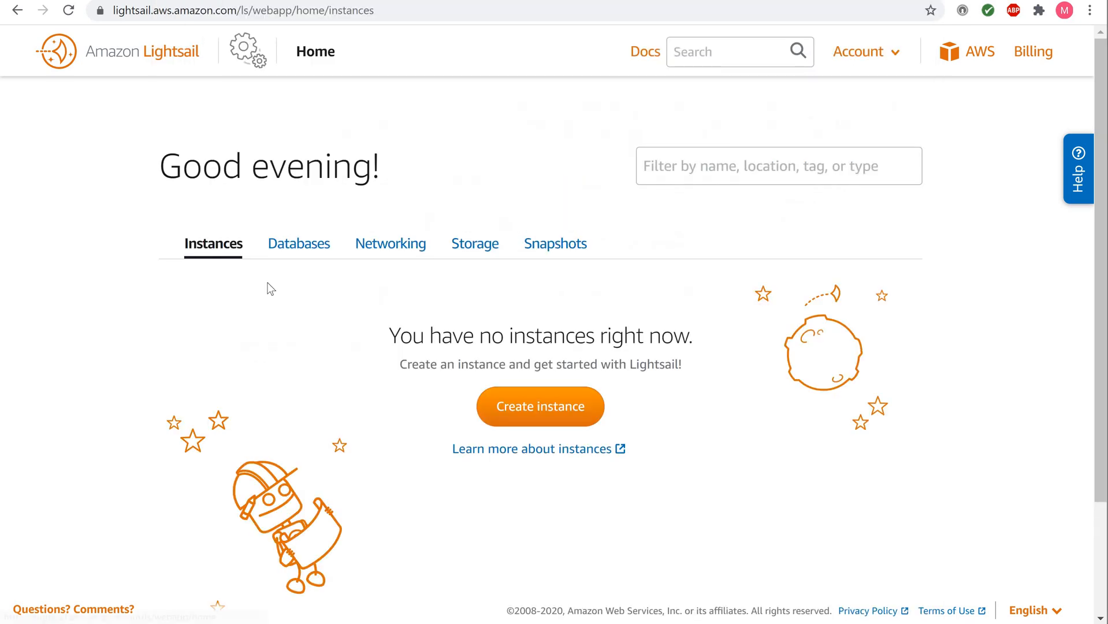
# Step: Open Database-1's connection details from the Databases list and scroll to its Endpoint
pyautogui.click(292, 246)
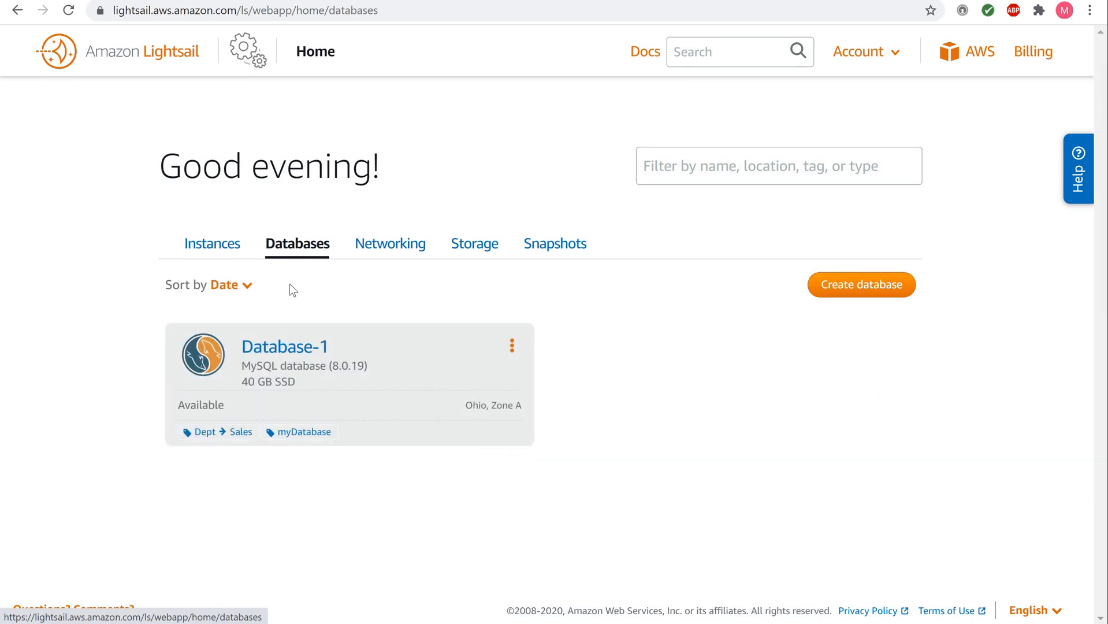
pyautogui.click(278, 354)
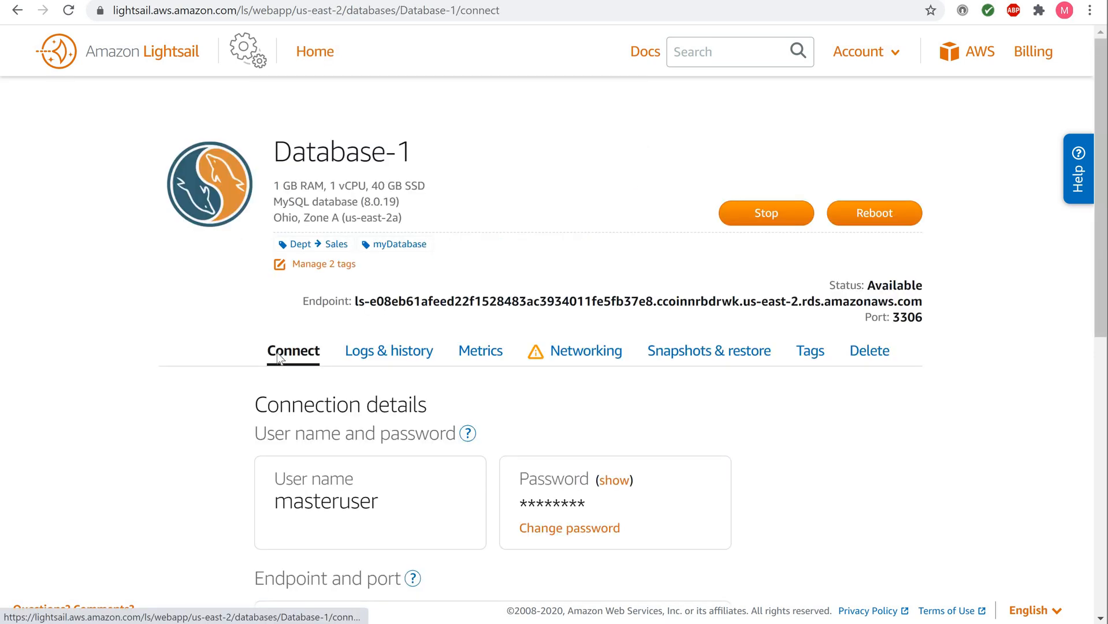
pyautogui.scroll(-1, 278, 356)
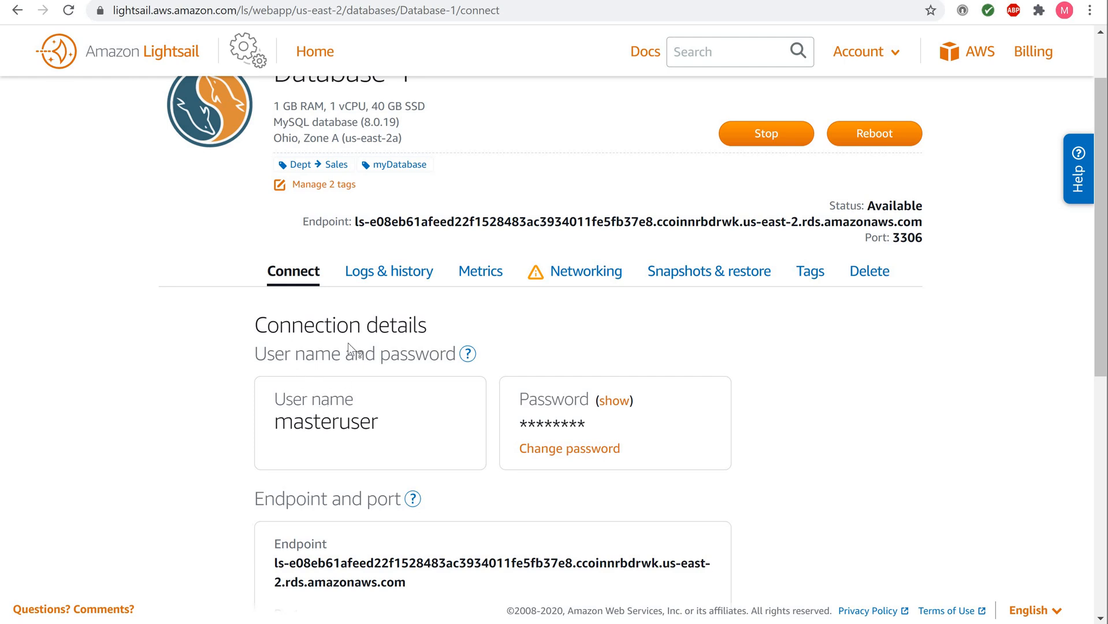
pyautogui.scroll(-1, 344, 360)
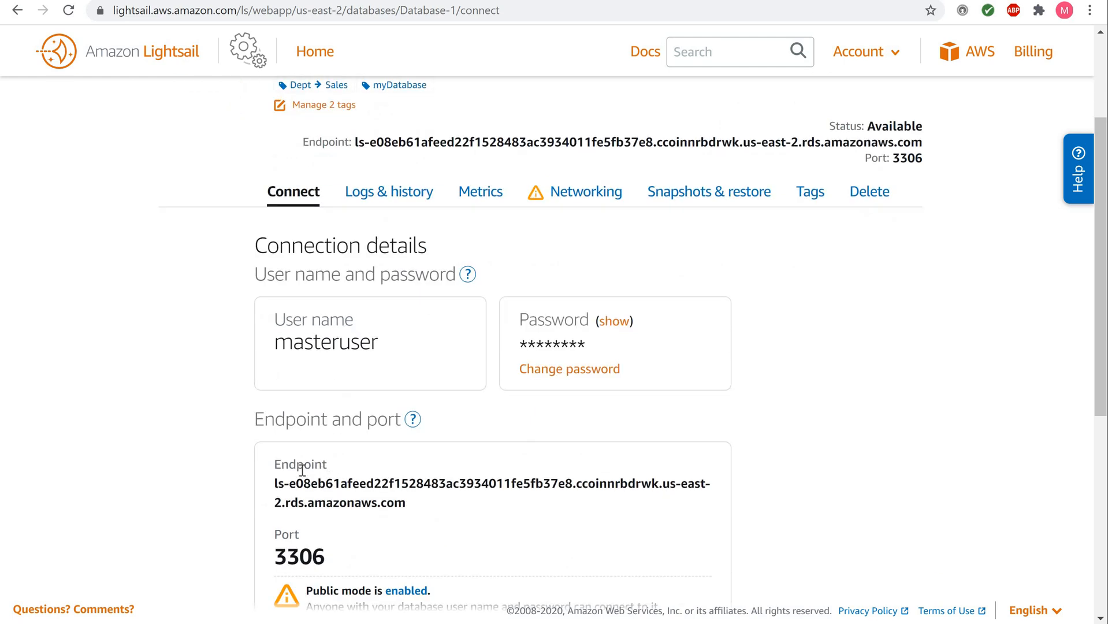
pyautogui.scroll(-1, 301, 466)
# Step: Copy Database-1's endpoint hostname and reveal its master password
pyautogui.moveTo(275, 404); pyautogui.dragTo(405, 424)
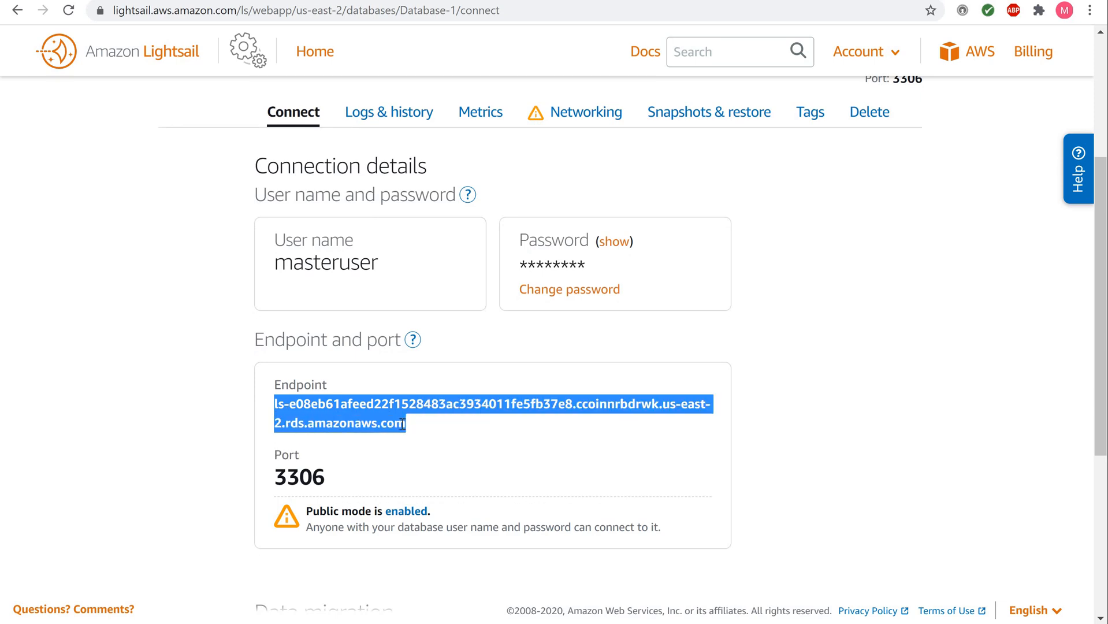
pyautogui.rightClick(394, 420)
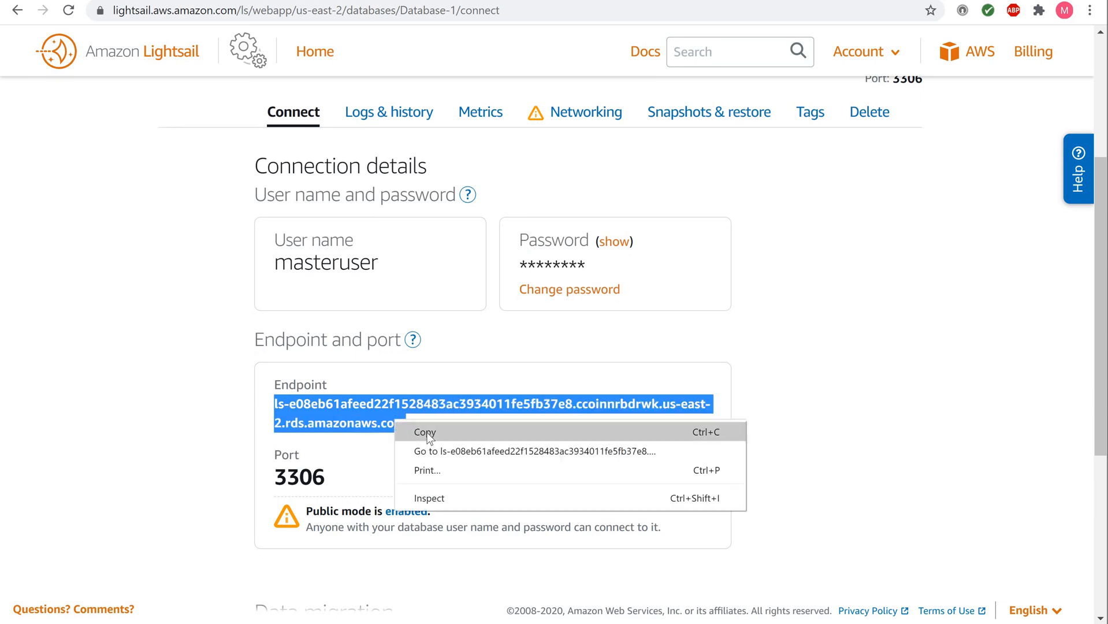
pyautogui.click(427, 432)
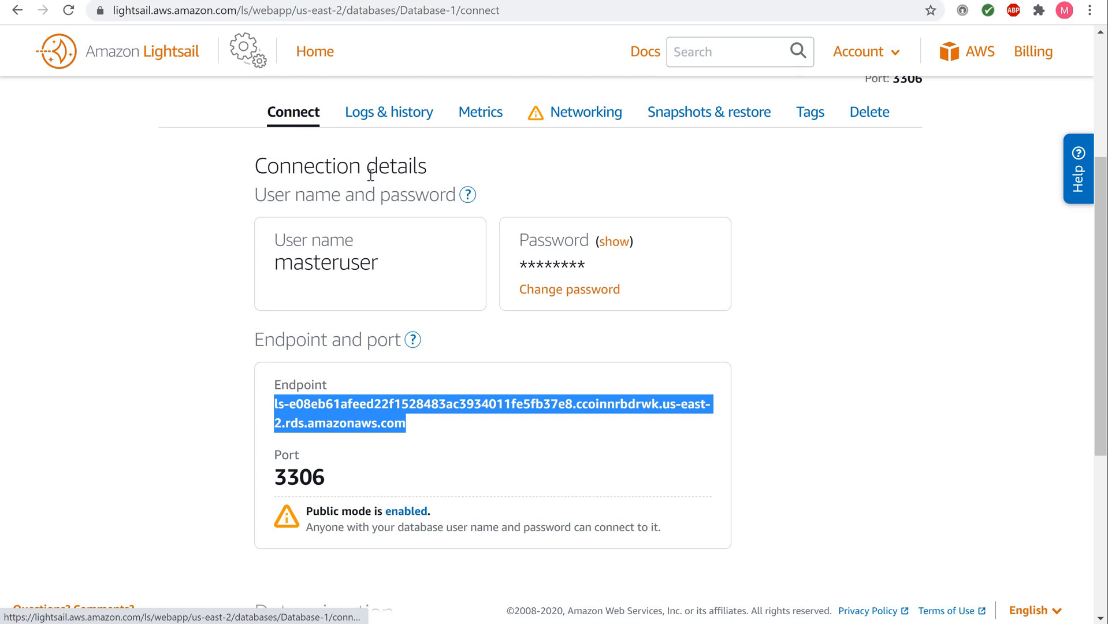
pyautogui.click(604, 248)
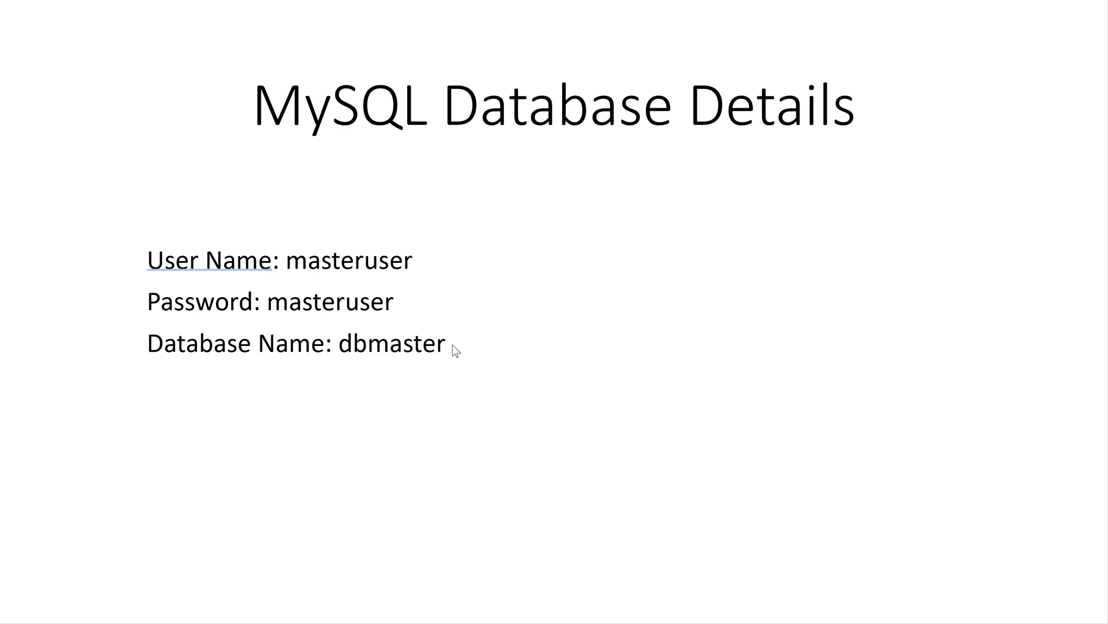
# Step: Below dbmaster, add 'Endpoint:' with the pasted hostname and a 'port# 3306' line, enlarging the text box
pyautogui.click(454, 348)
pyautogui.press('Return')
pyautogui.write('End')
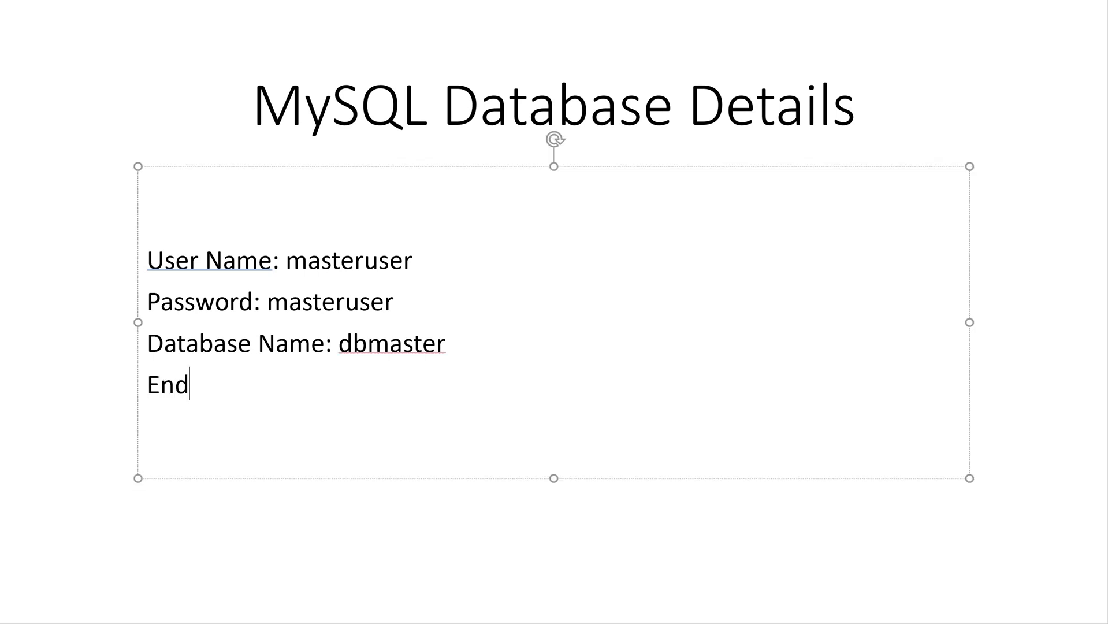
pyautogui.write('point:')
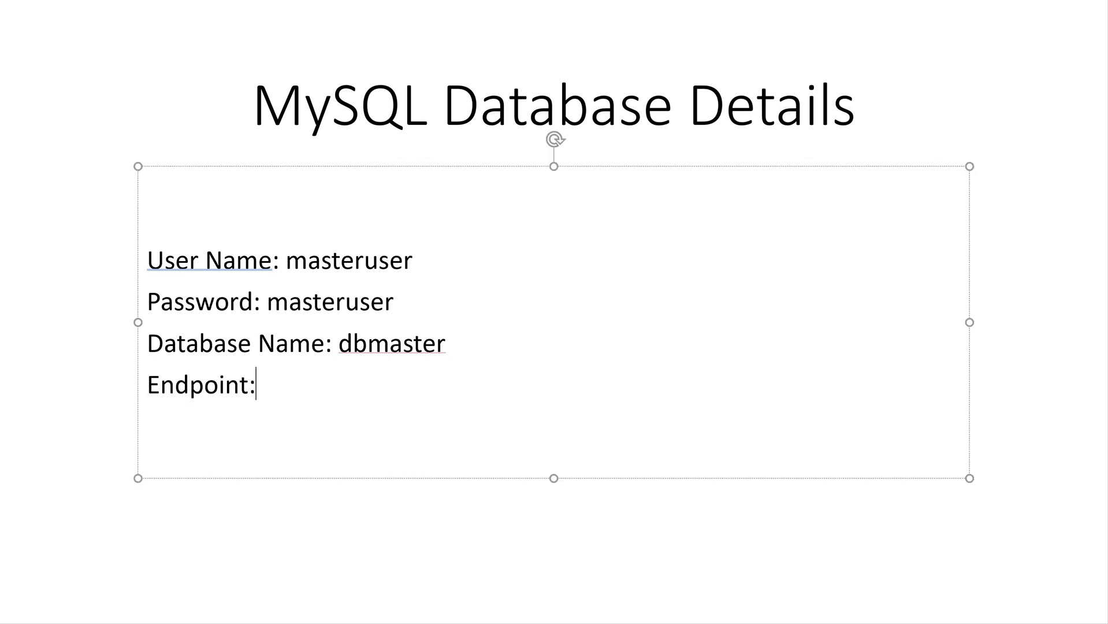
pyautogui.hotkey('ctrl', 'v')
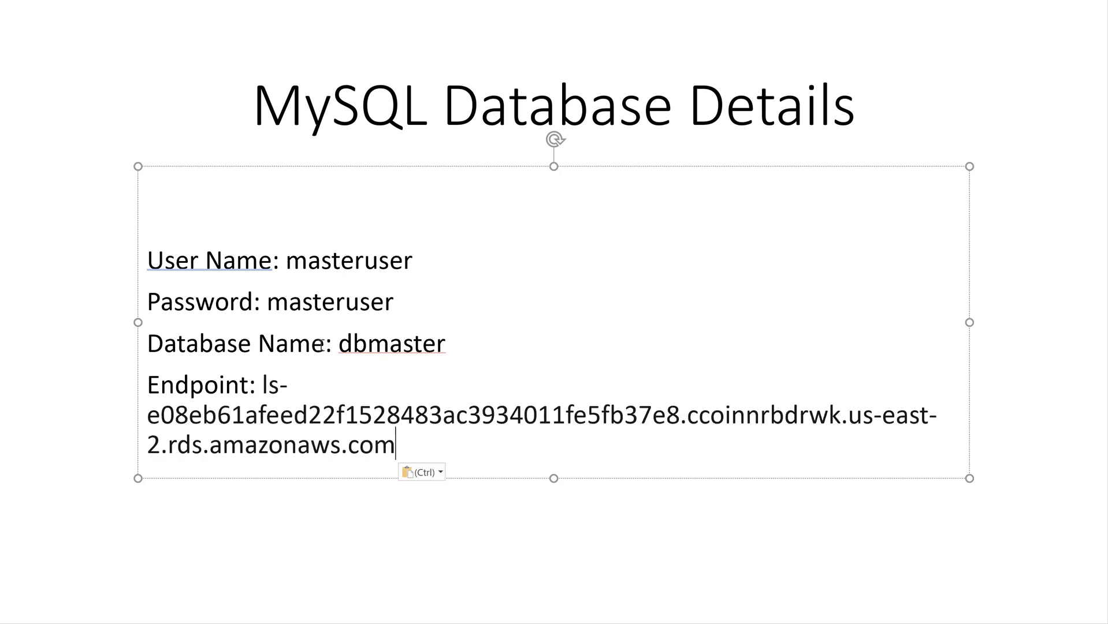
pyautogui.press('Return')
pyautogui.moveTo(554, 478); pyautogui.dragTo(553, 546)
pyautogui.click(154, 484)
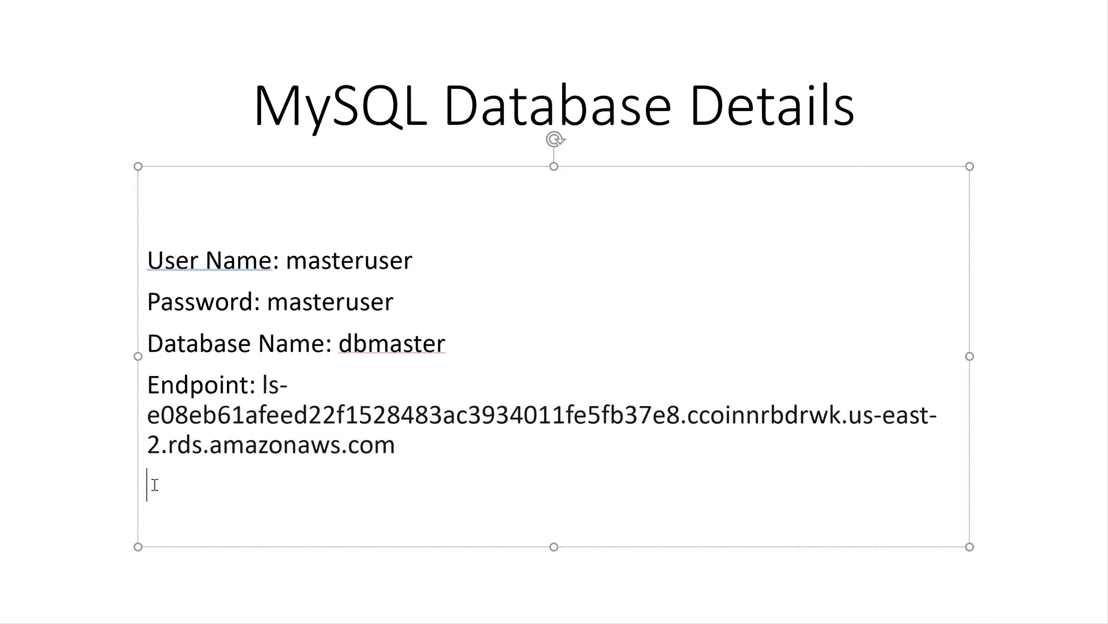
pyautogui.write('port# 3306')
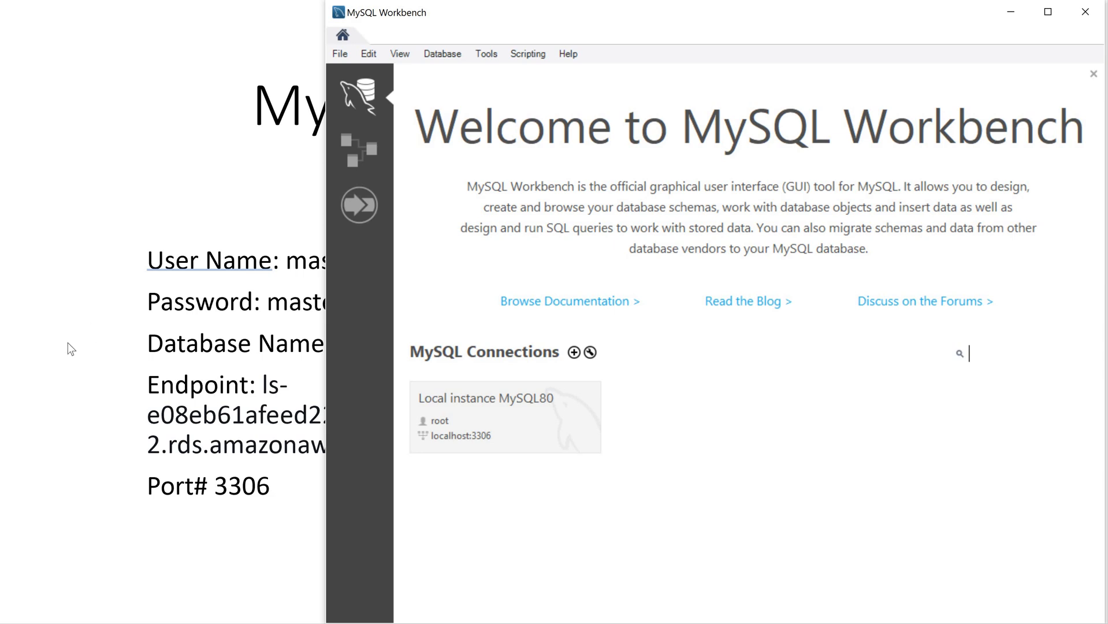
# Step: Open Manage Server Connections and name the new connection mySQL8
pyautogui.click(434, 54)
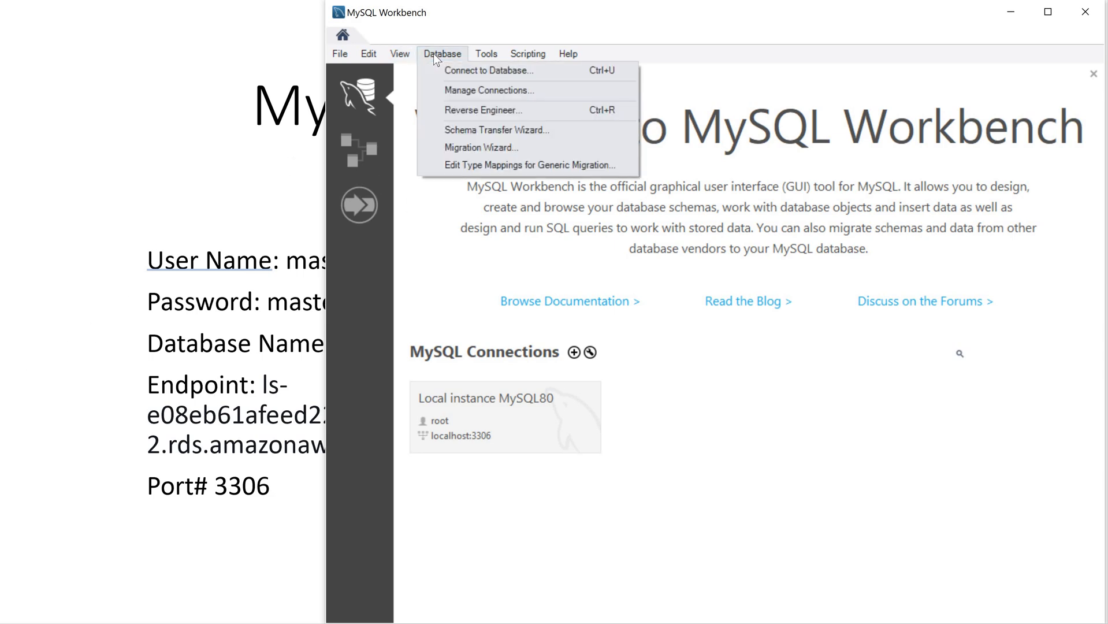
pyautogui.click(468, 92)
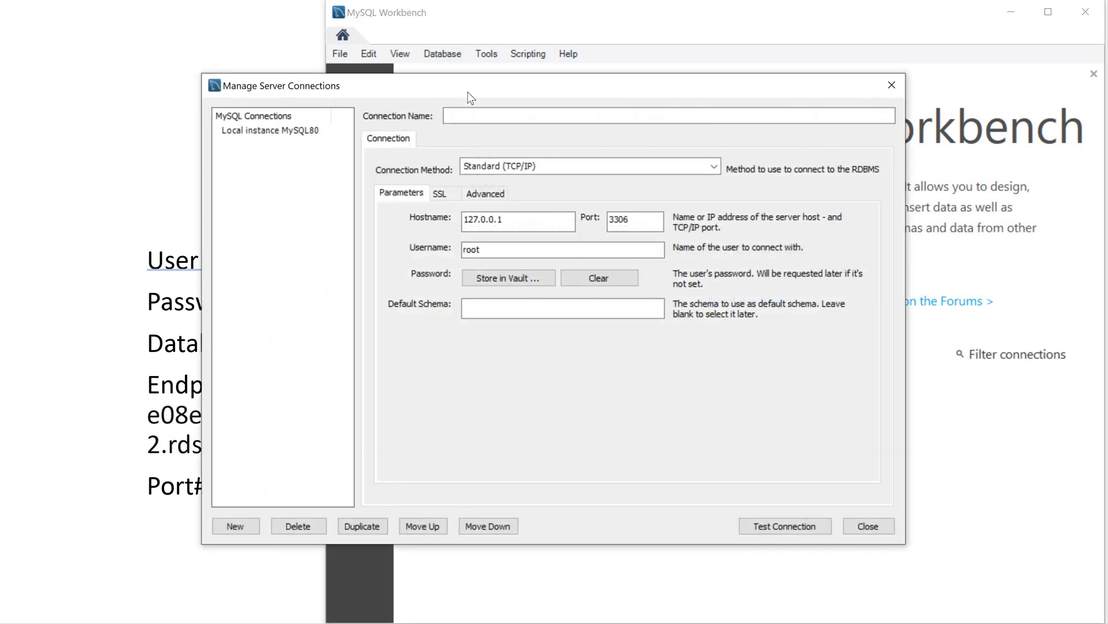
pyautogui.click(471, 118)
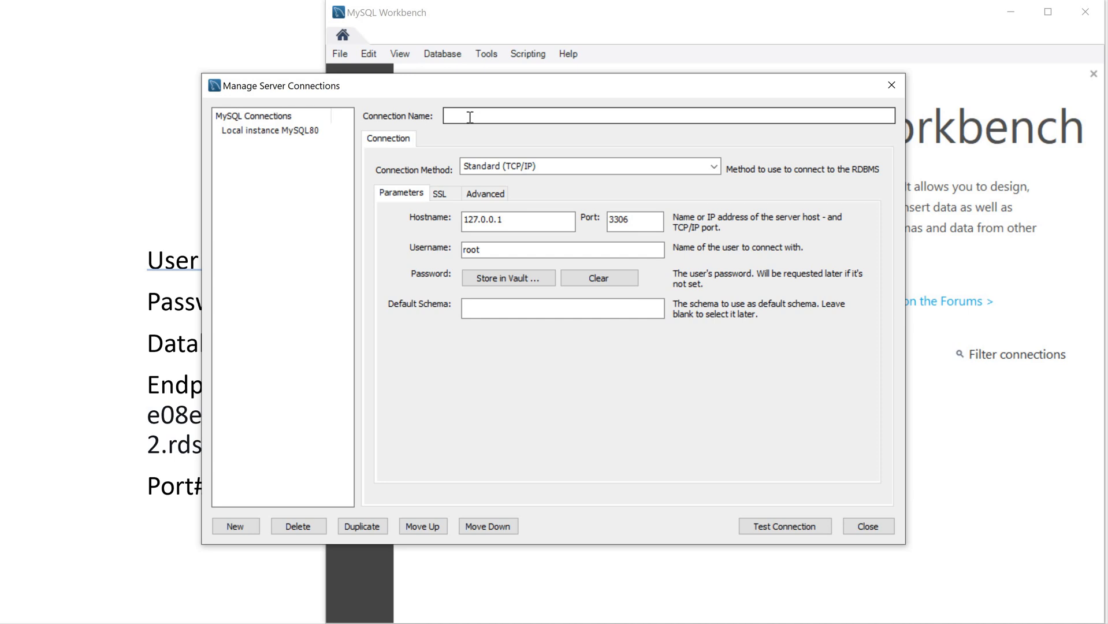
pyautogui.click(470, 115)
pyautogui.write('mySQL8')
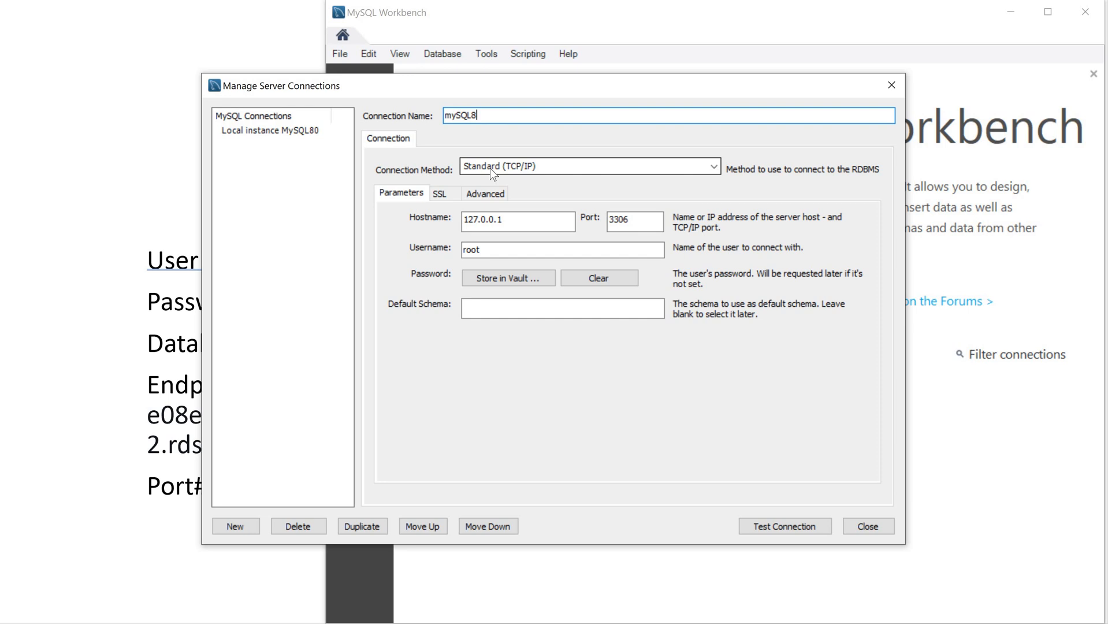
# Step: Keep Standard (TCP/IP) on port 3306 and replace hostname 127.0.0.1 with the Lightsail endpoint
pyautogui.click(714, 167)
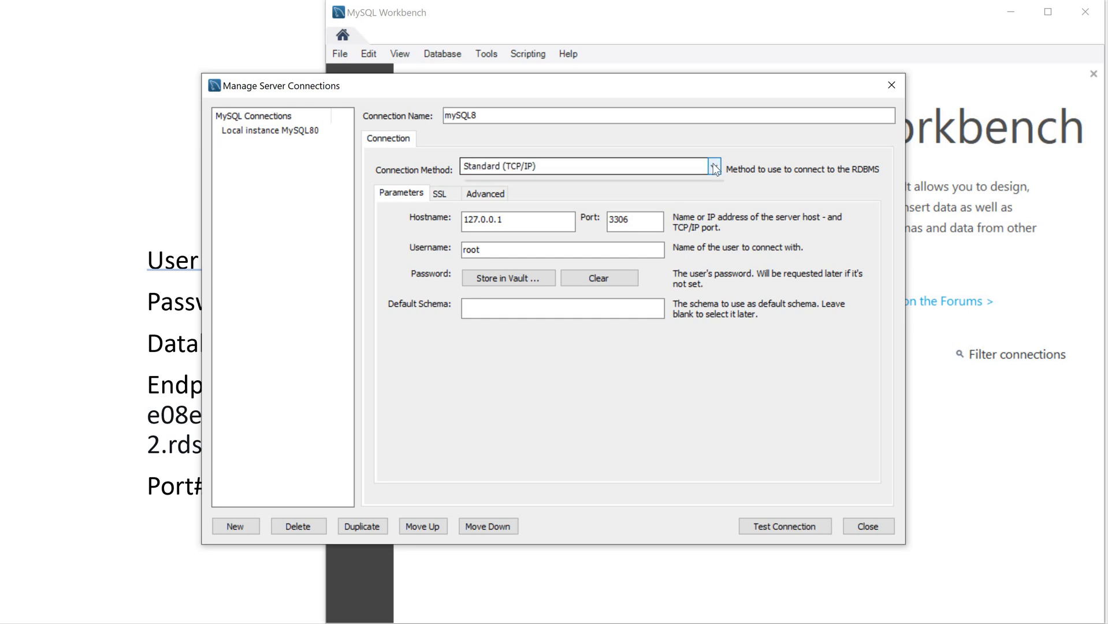
pyautogui.click(715, 168)
pyautogui.click(625, 220)
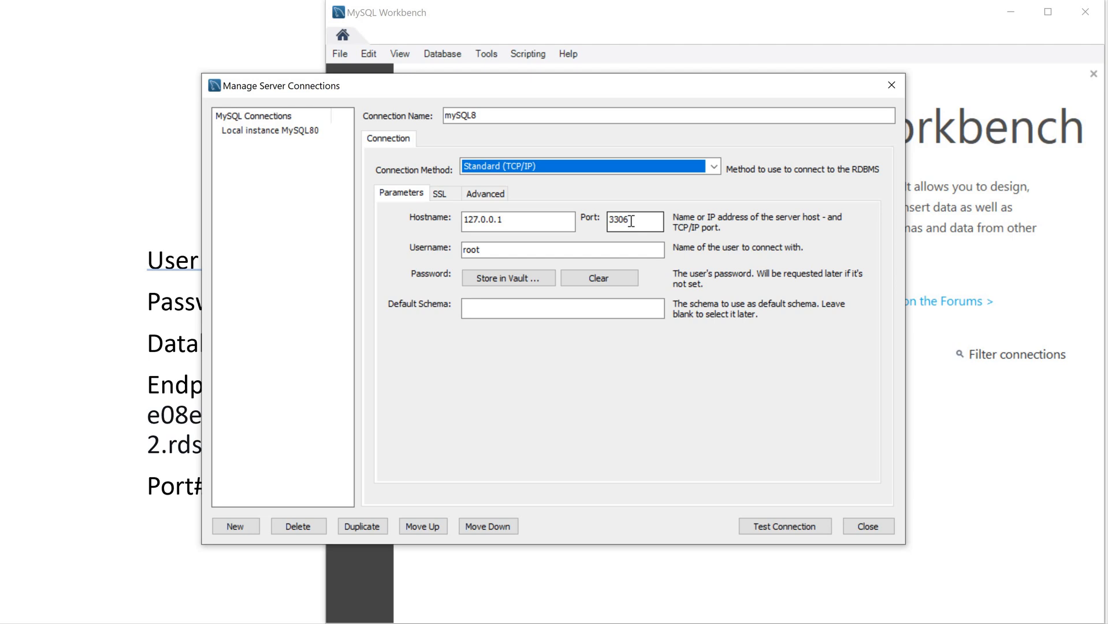
pyautogui.click(510, 224)
pyautogui.moveTo(510, 224); pyautogui.dragTo(451, 212)
pyautogui.hotkey('ctrl', 'v')
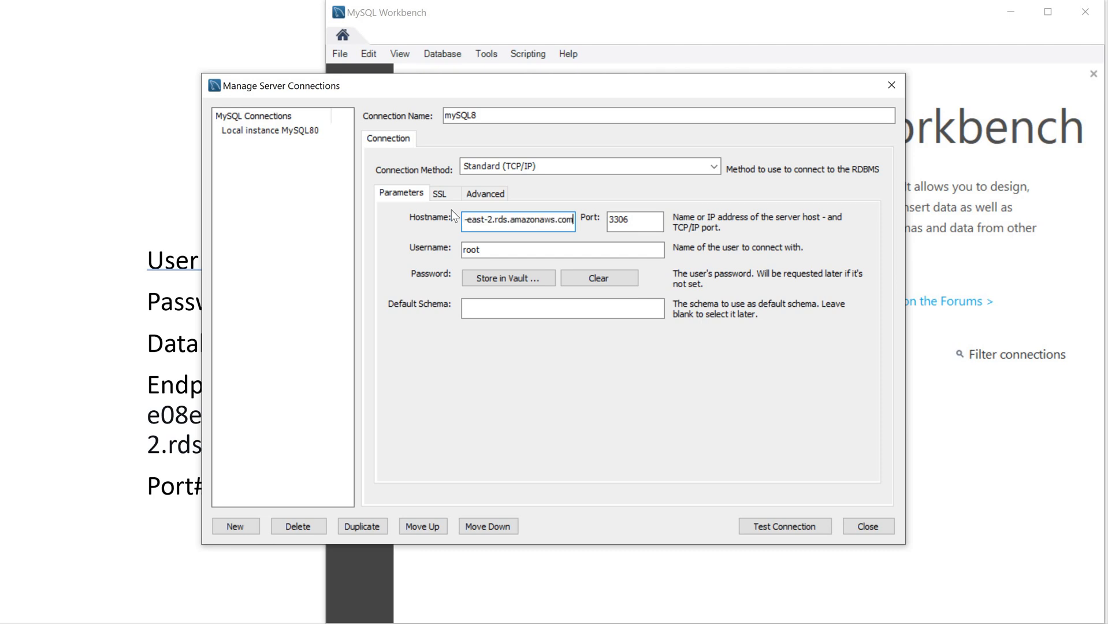
pyautogui.press('Home')
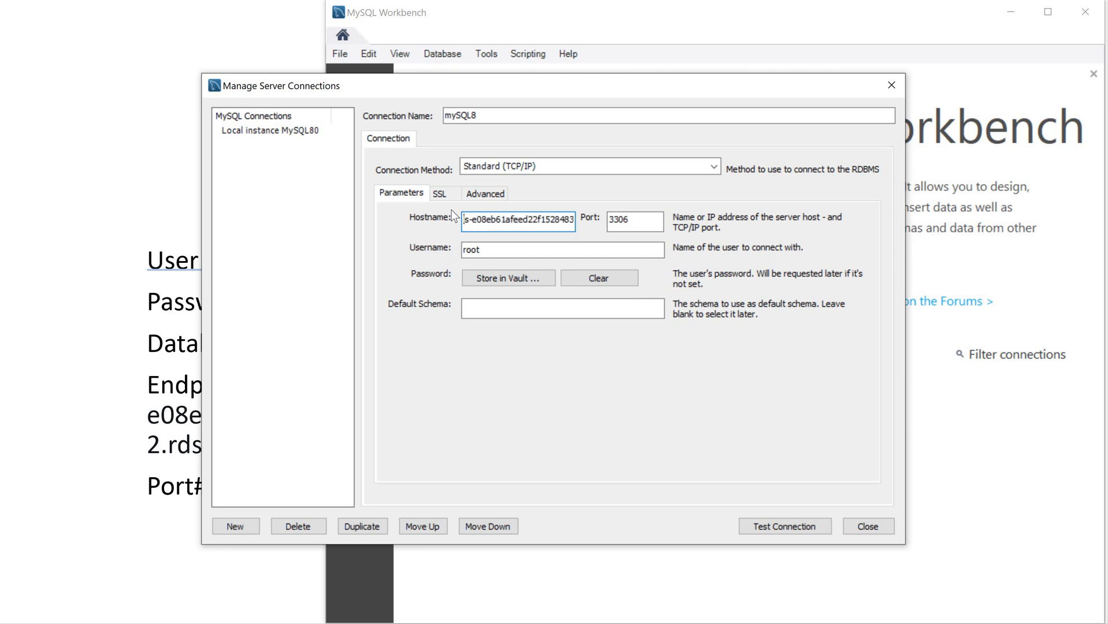
# Step: Replace username root with masteruser, copied from the PowerPoint details slide
pyautogui.click(481, 249)
pyautogui.press('BackSpace')
pyautogui.press('BackSpace')
pyautogui.press('BackSpace')
pyautogui.press('BackSpace')
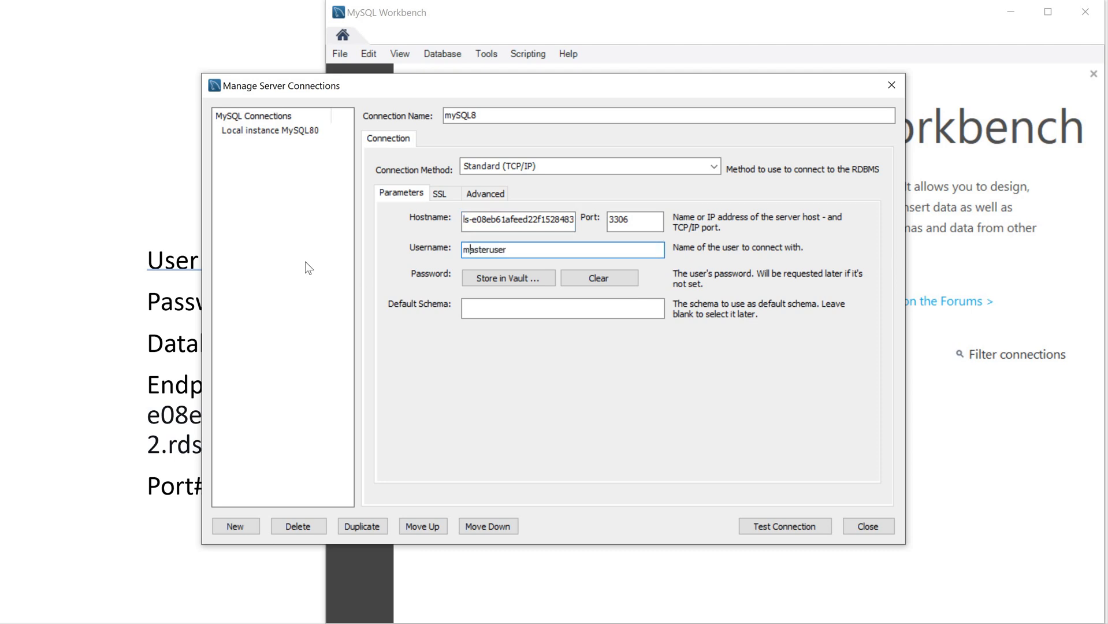
pyautogui.click(127, 268)
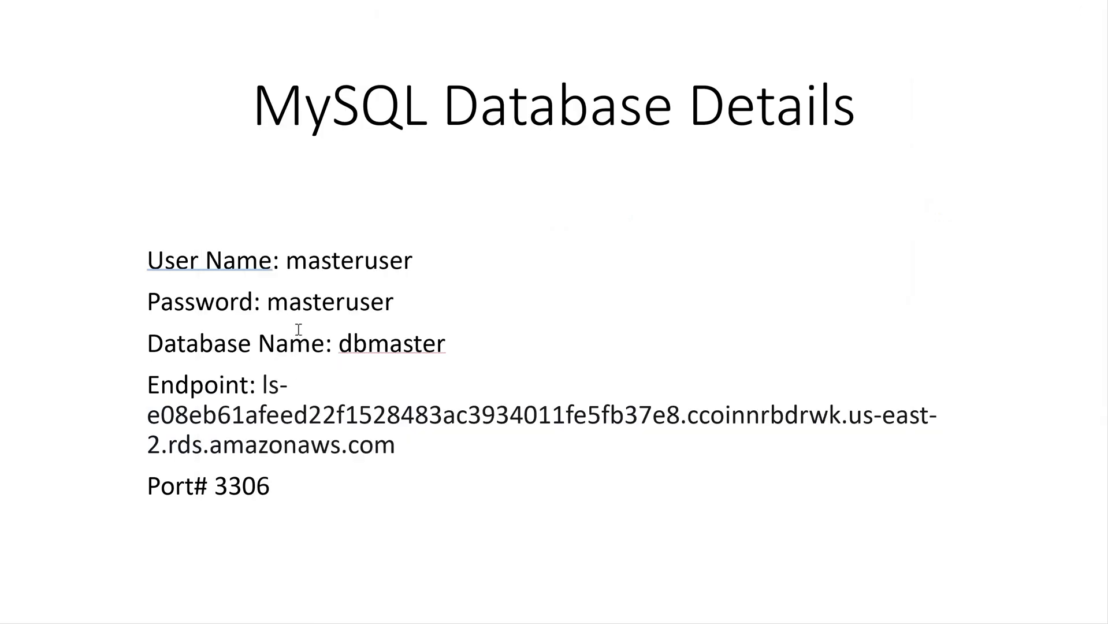
pyautogui.doubleClick(328, 262)
pyautogui.rightClick(326, 261)
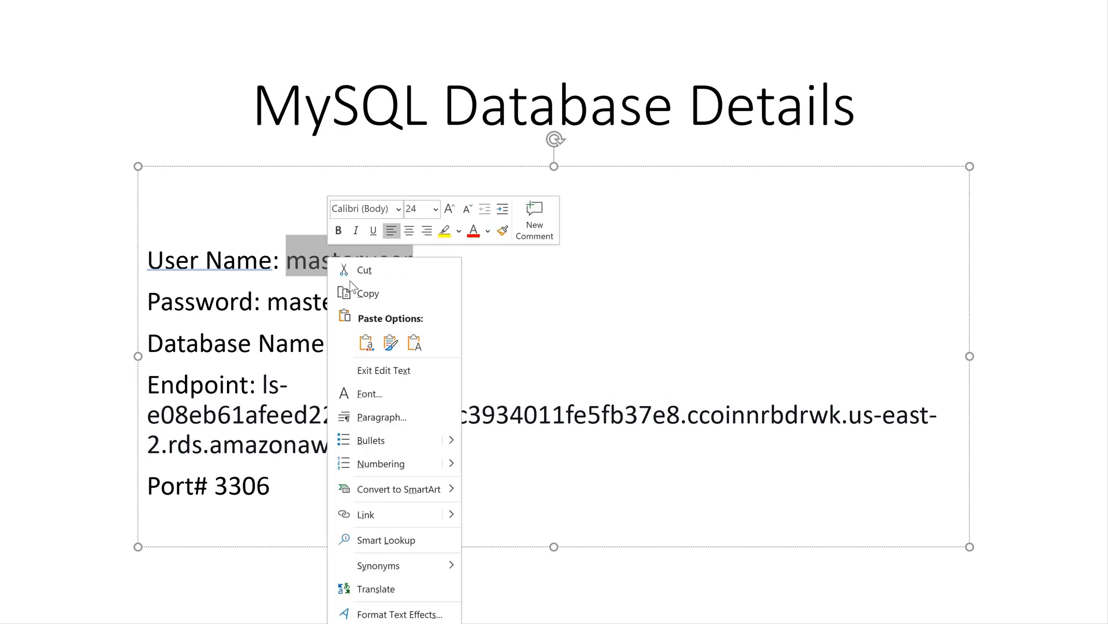
pyautogui.click(365, 294)
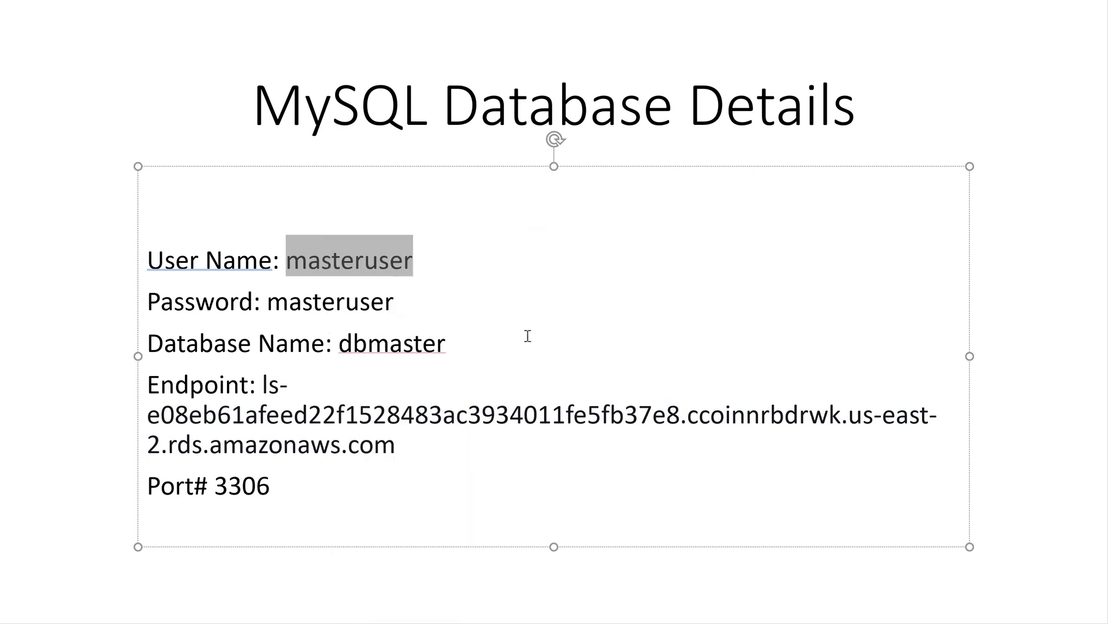
pyautogui.hotkey('alt', 'Tab')
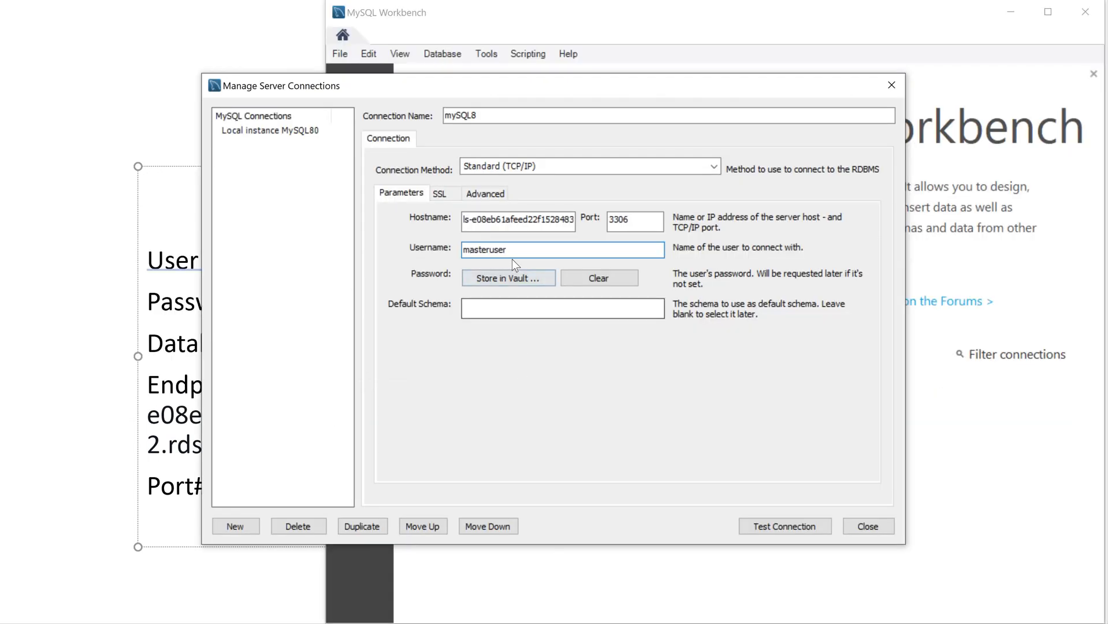
pyautogui.doubleClick(463, 249)
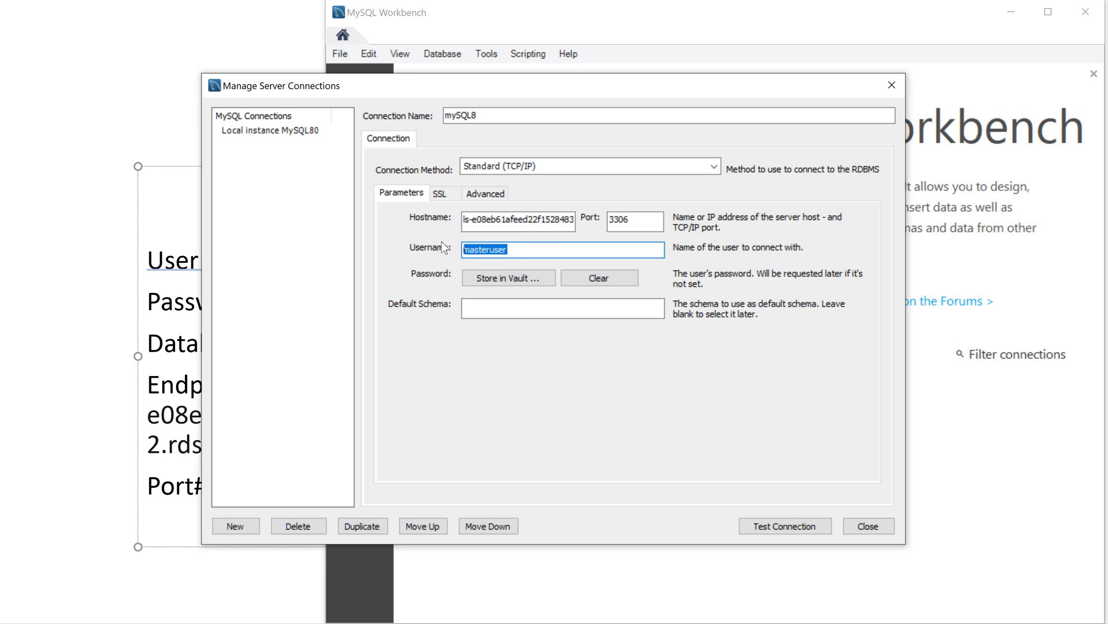
pyautogui.hotkey('ctrl', 'v')
# Step: Store the pasted database password in the vault for mySQL8
pyautogui.click(495, 282)
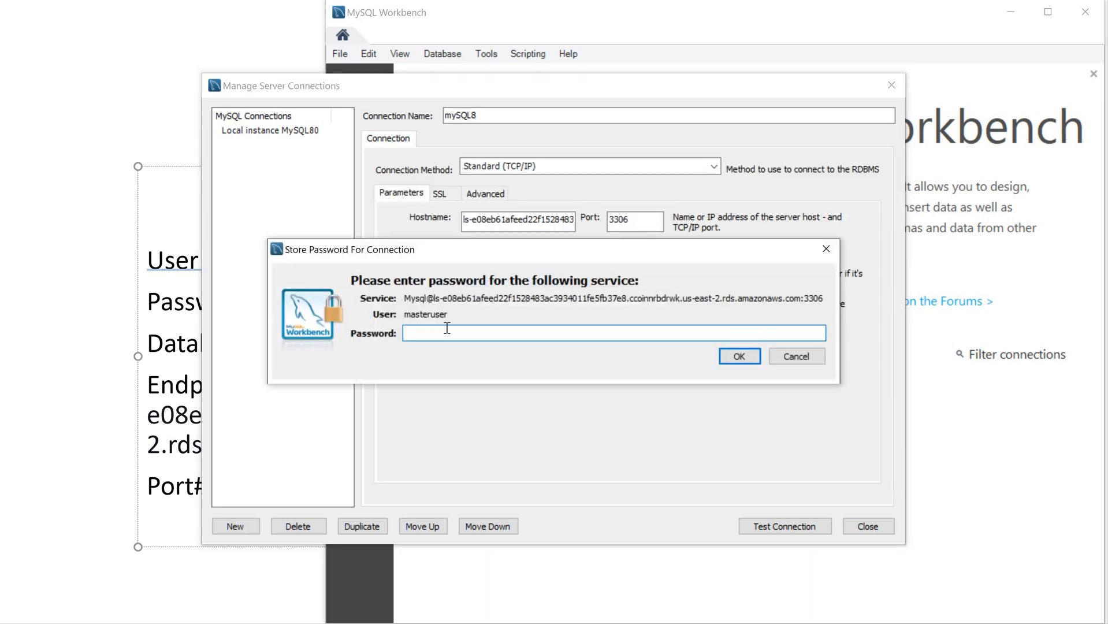
pyautogui.hotkey('ctrl', 'v')
pyautogui.click(735, 358)
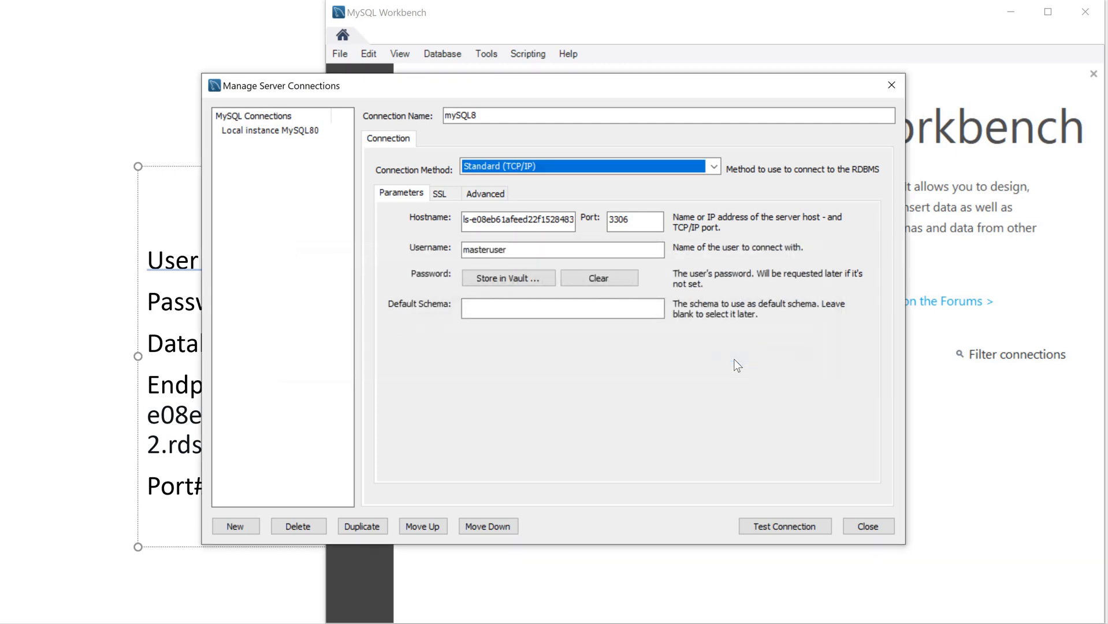
pyautogui.click(484, 309)
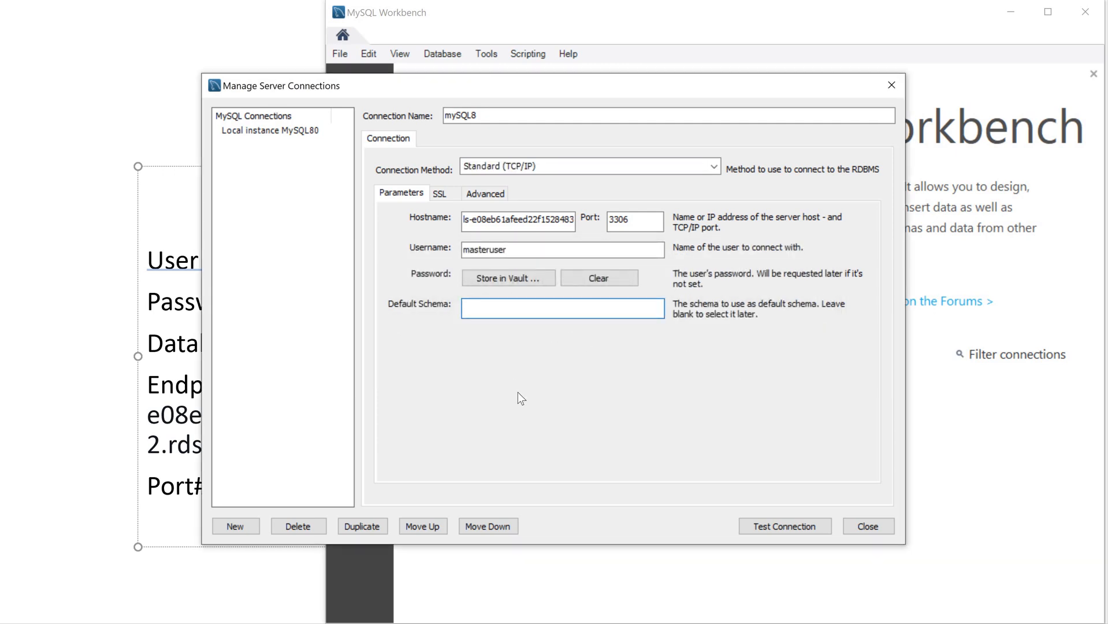
# Step: Test the mySQL8 connection to the Lightsail database twice, confirming each success message
pyautogui.click(767, 527)
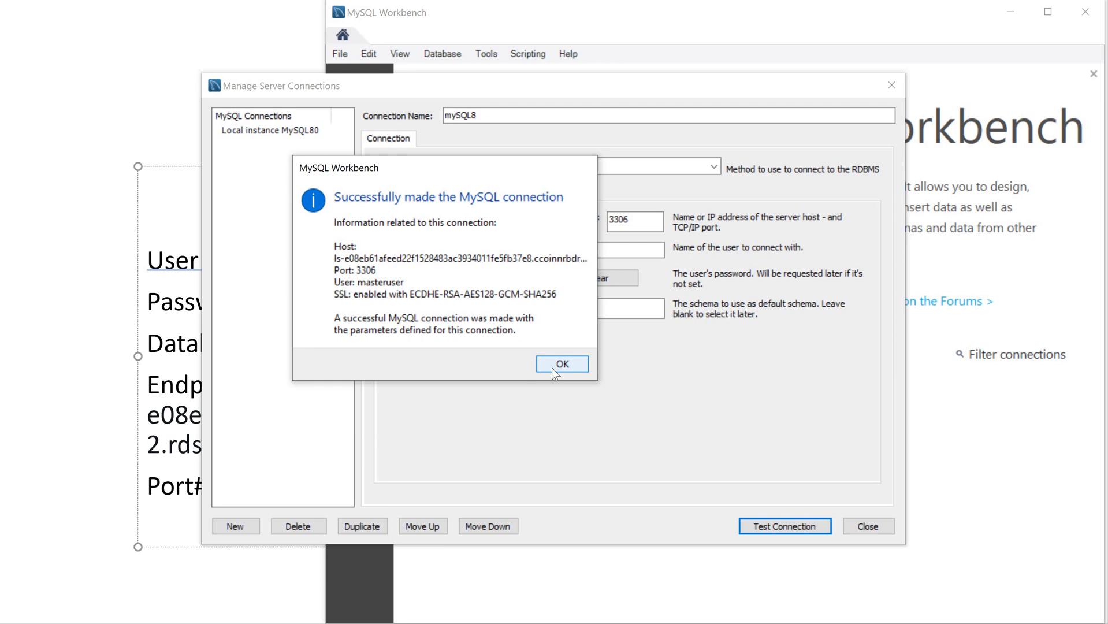
pyautogui.click(551, 368)
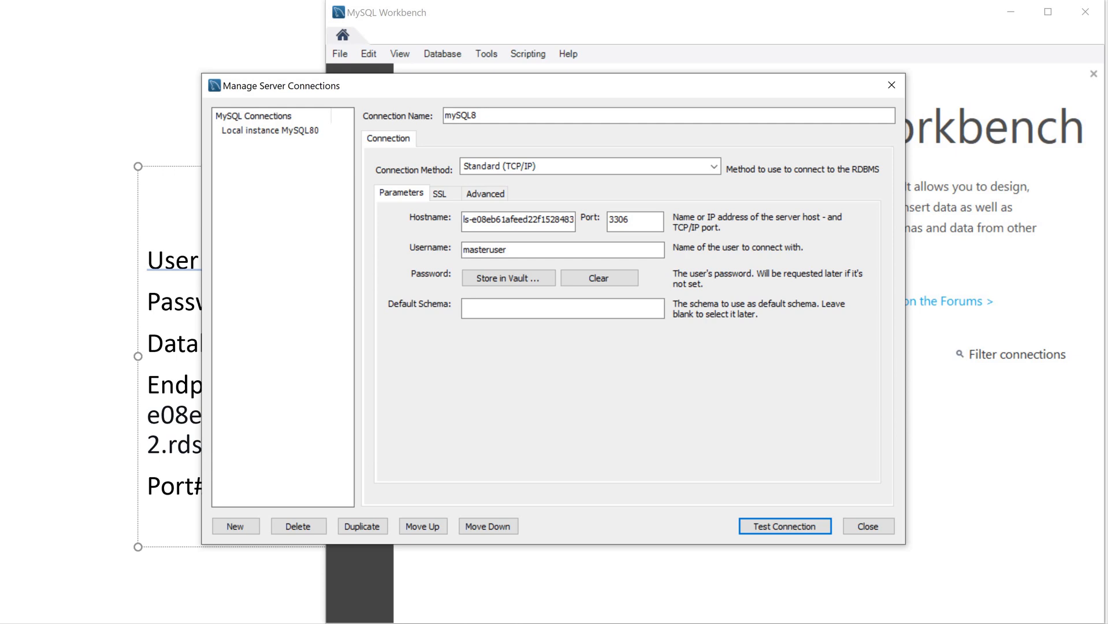
pyautogui.click(766, 530)
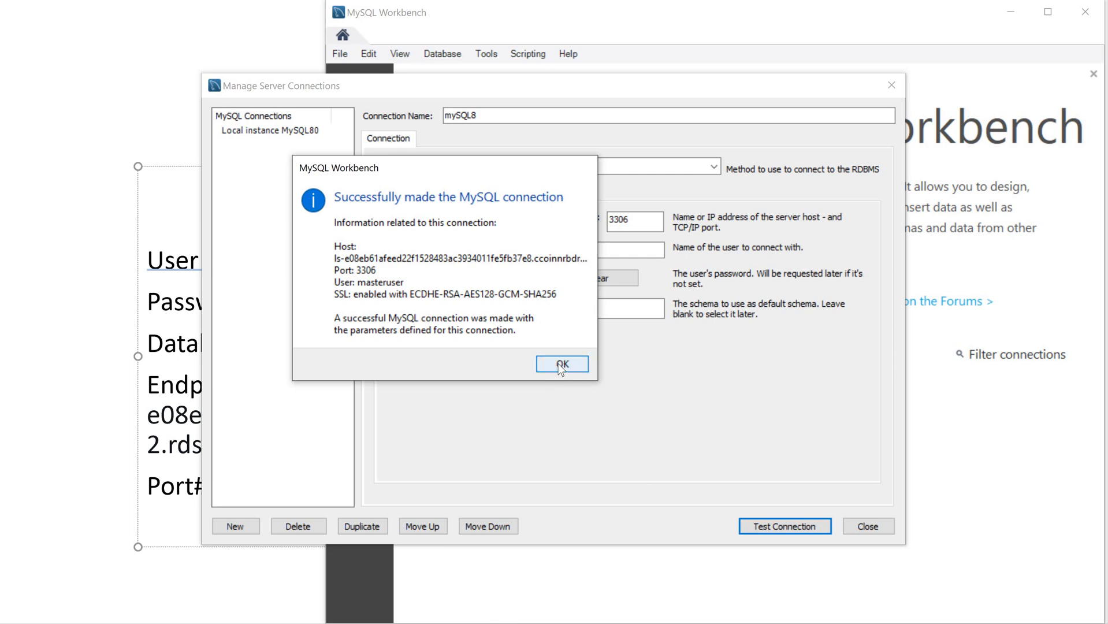
pyautogui.click(560, 364)
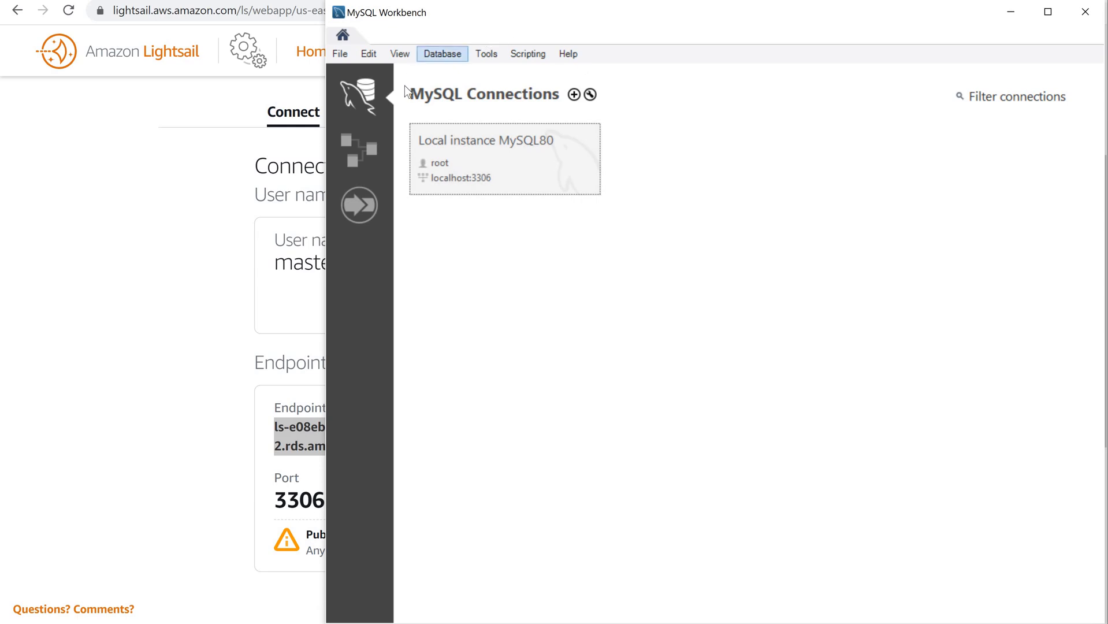
pyautogui.click(447, 55)
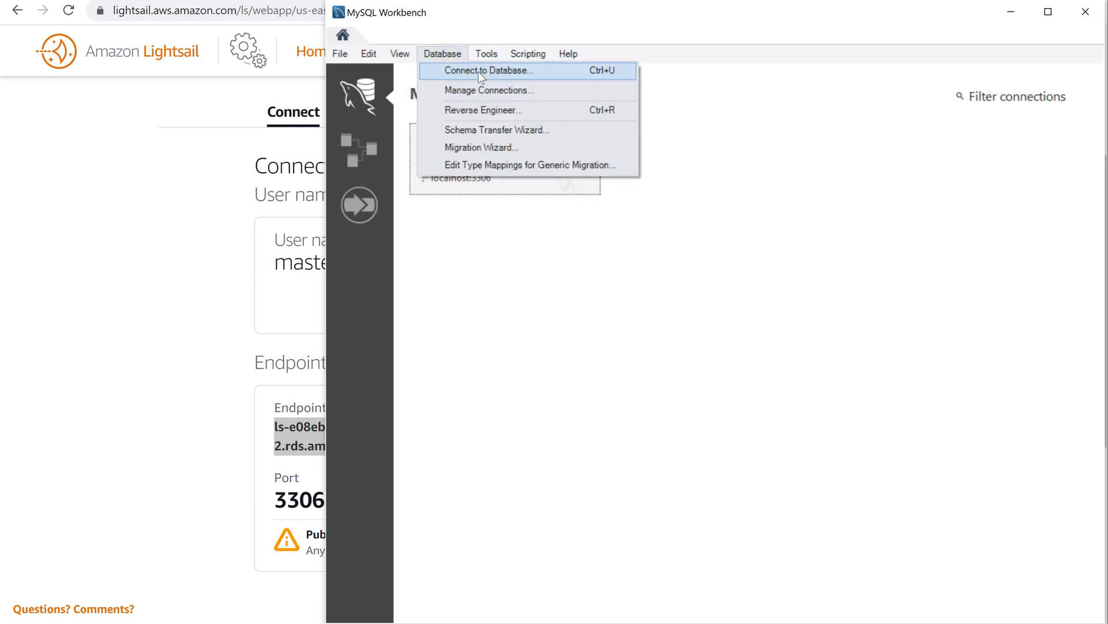
# Step: Connect with the saved mySQL8 connection and expand the dbmaster schema in the Navigator
pyautogui.click(478, 71)
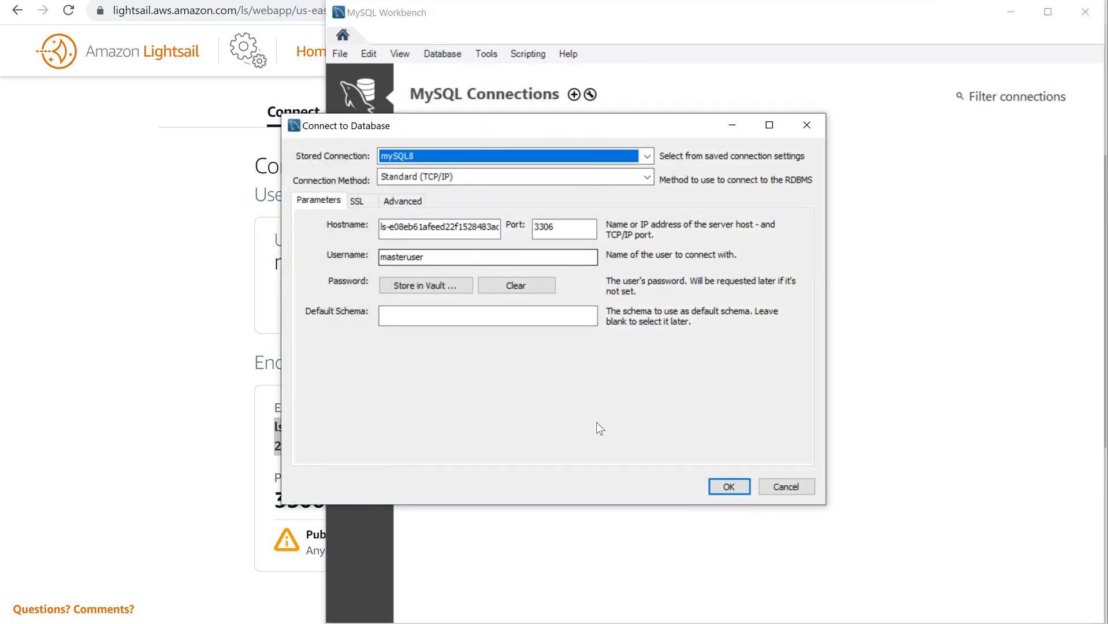
pyautogui.click(729, 487)
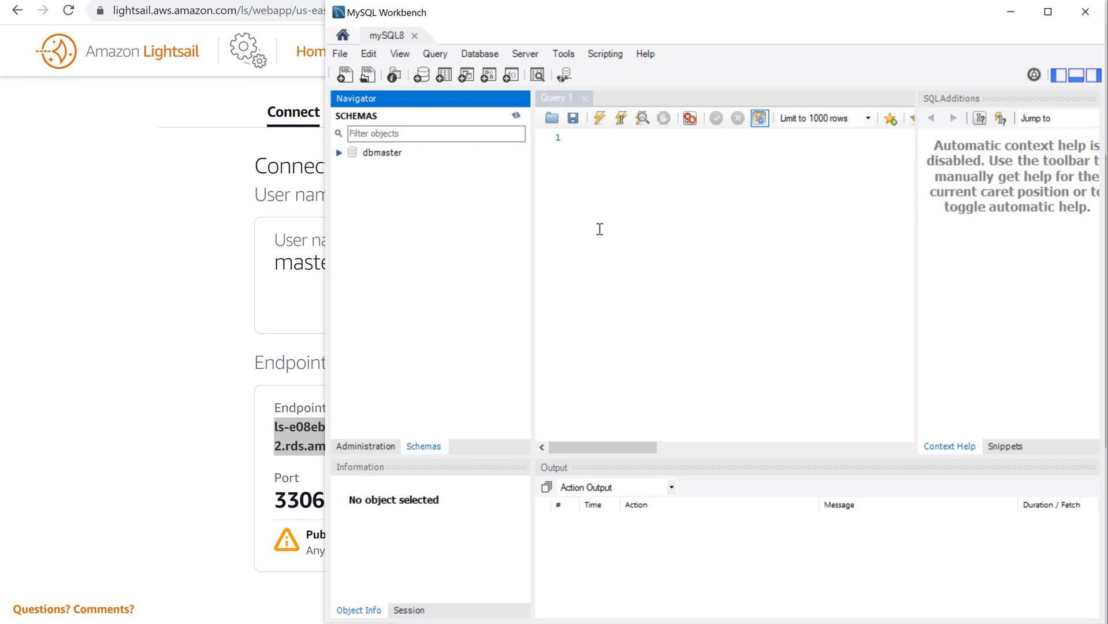
pyautogui.click(336, 151)
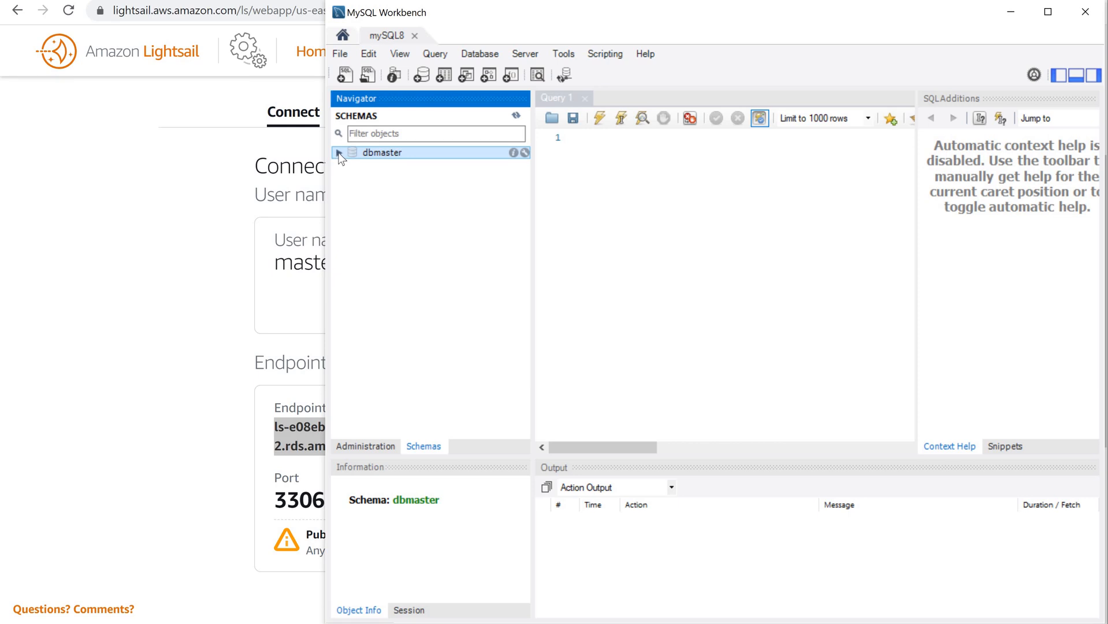
pyautogui.click(339, 153)
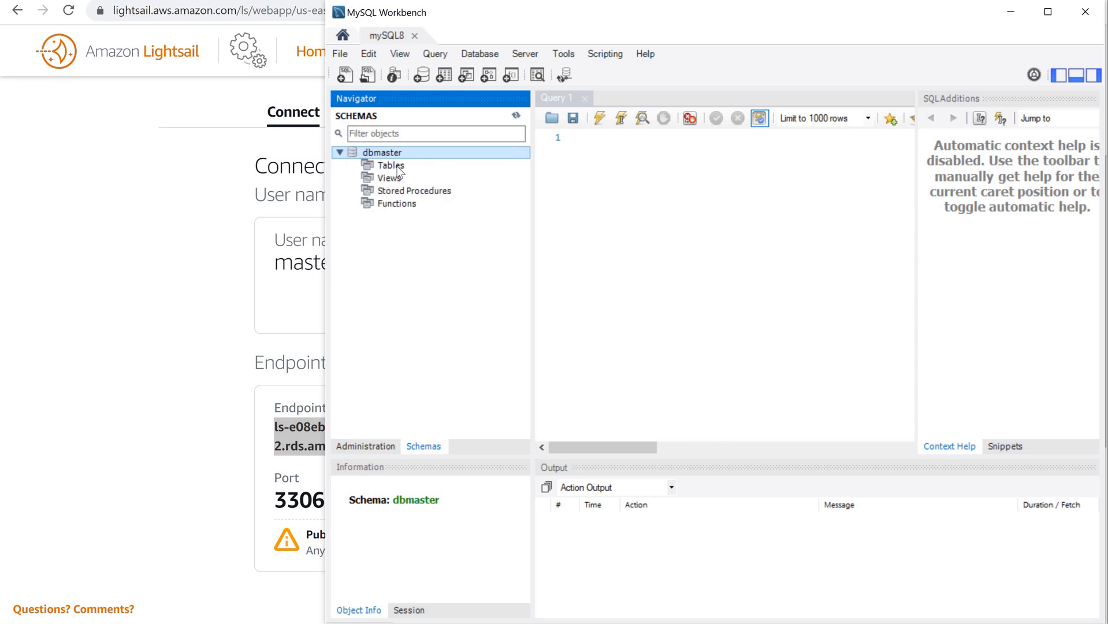
# Step: Browse dbmaster's Tables, Views, Stored Procedures and Functions, then exit MySQL Workbench
pyautogui.click(397, 167)
pyautogui.click(399, 179)
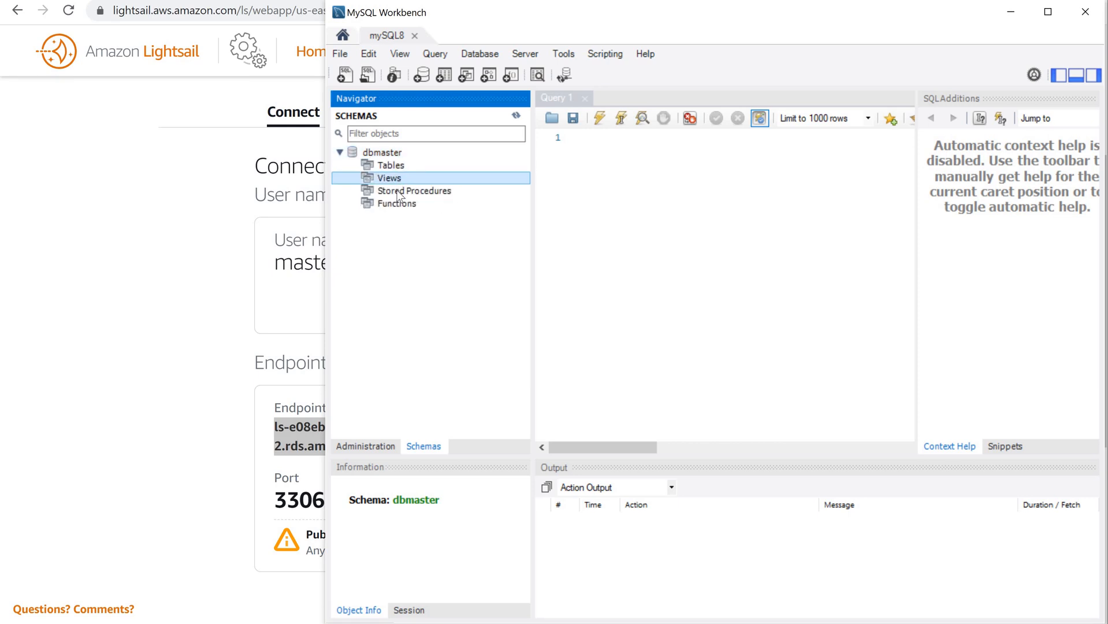
pyautogui.click(399, 192)
pyautogui.click(397, 206)
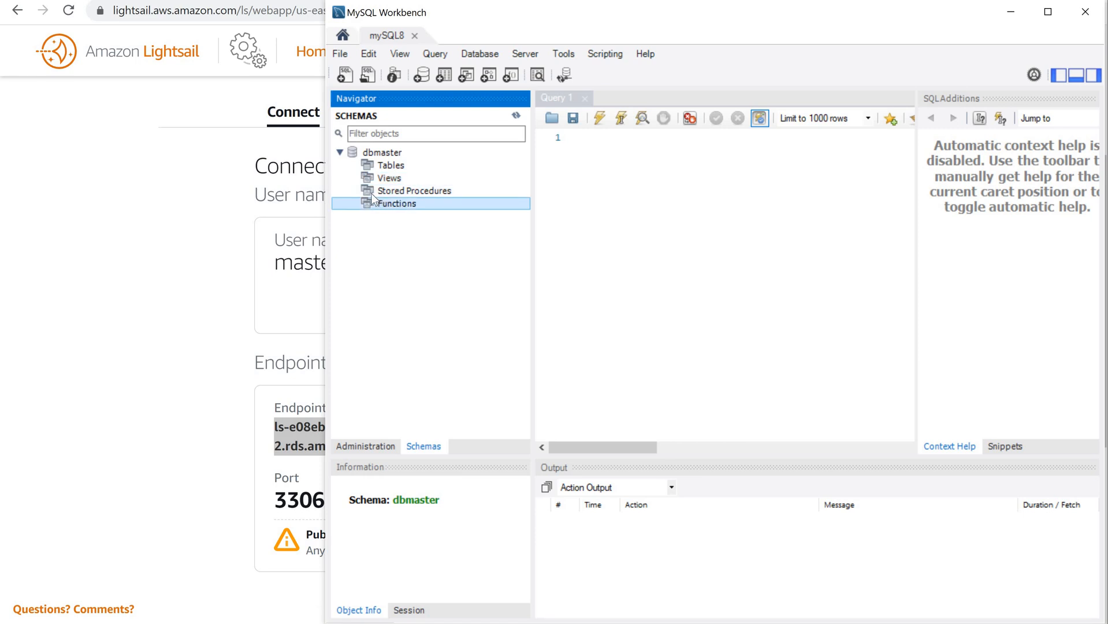
pyautogui.click(370, 193)
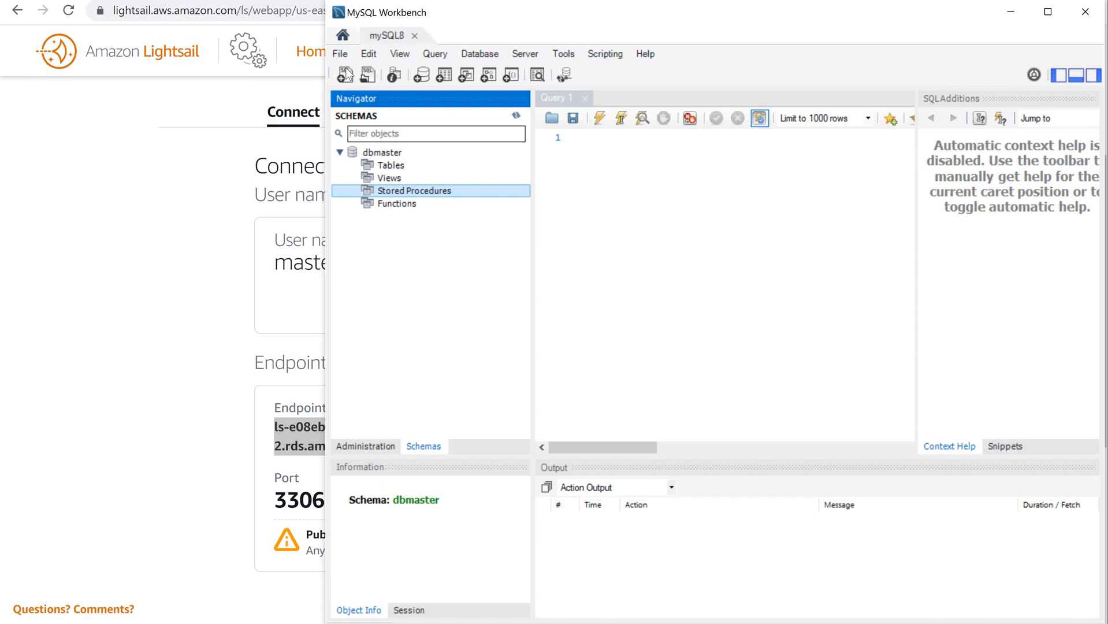
pyautogui.click(340, 53)
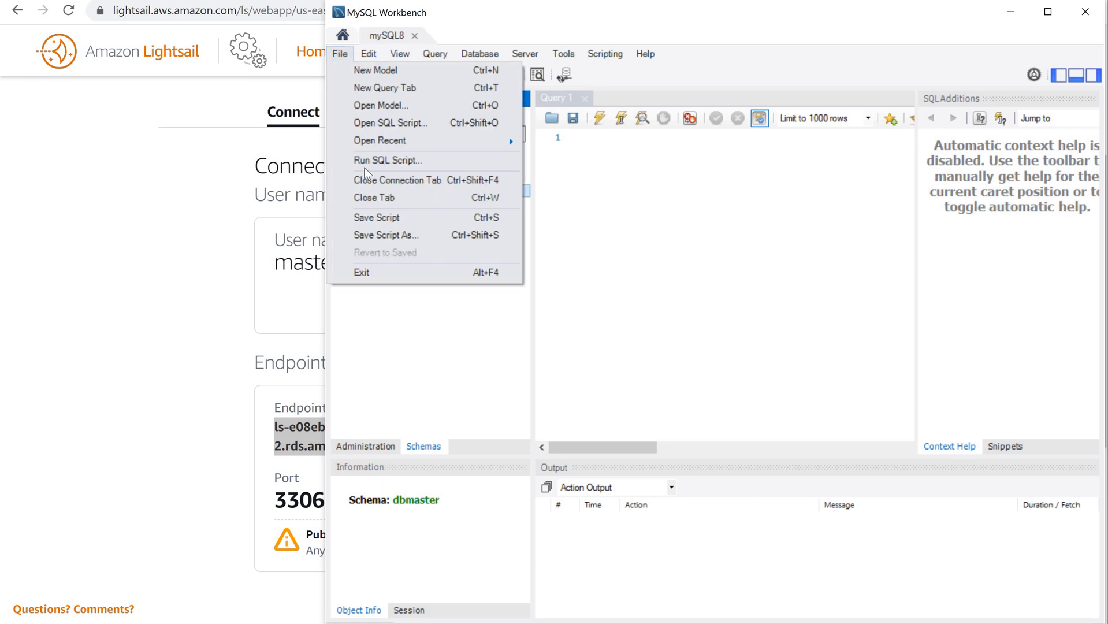
pyautogui.click(401, 271)
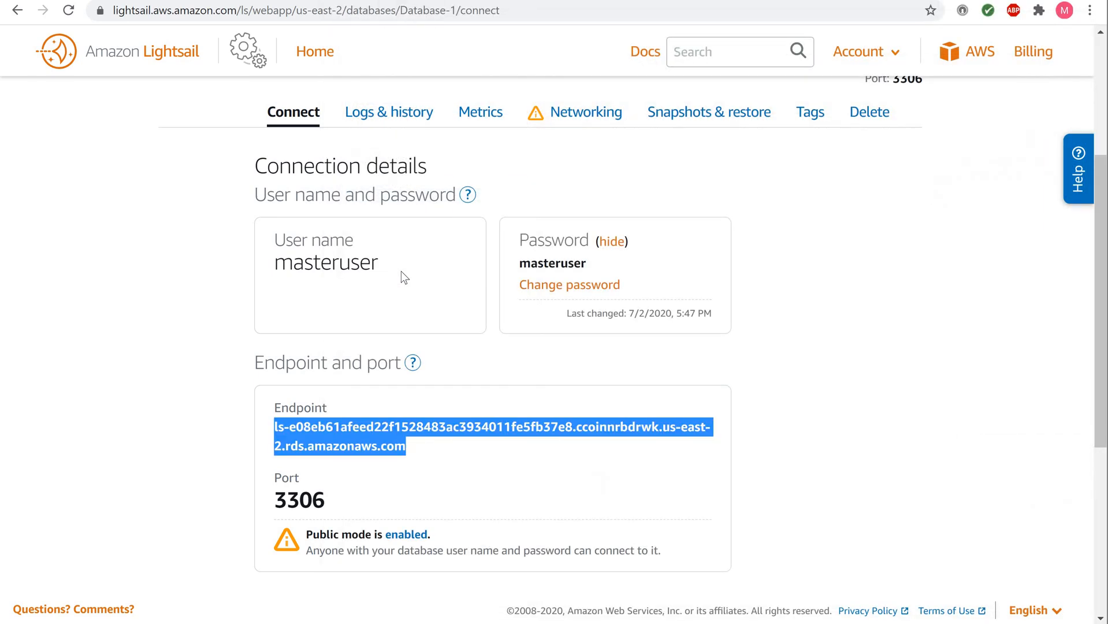
pyautogui.click(314, 54)
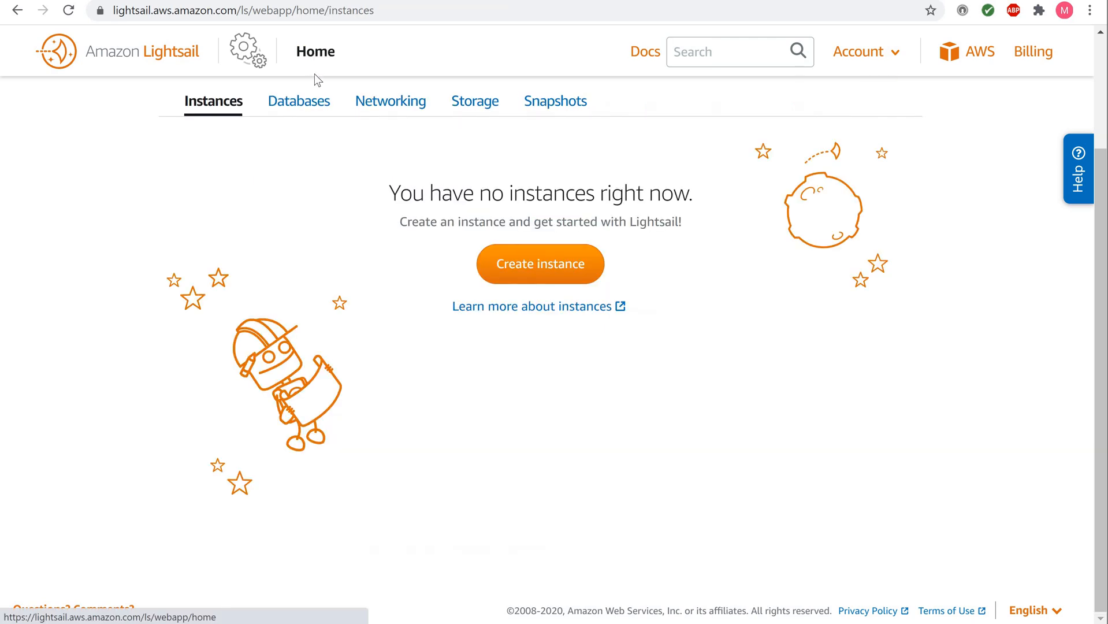
pyautogui.click(294, 101)
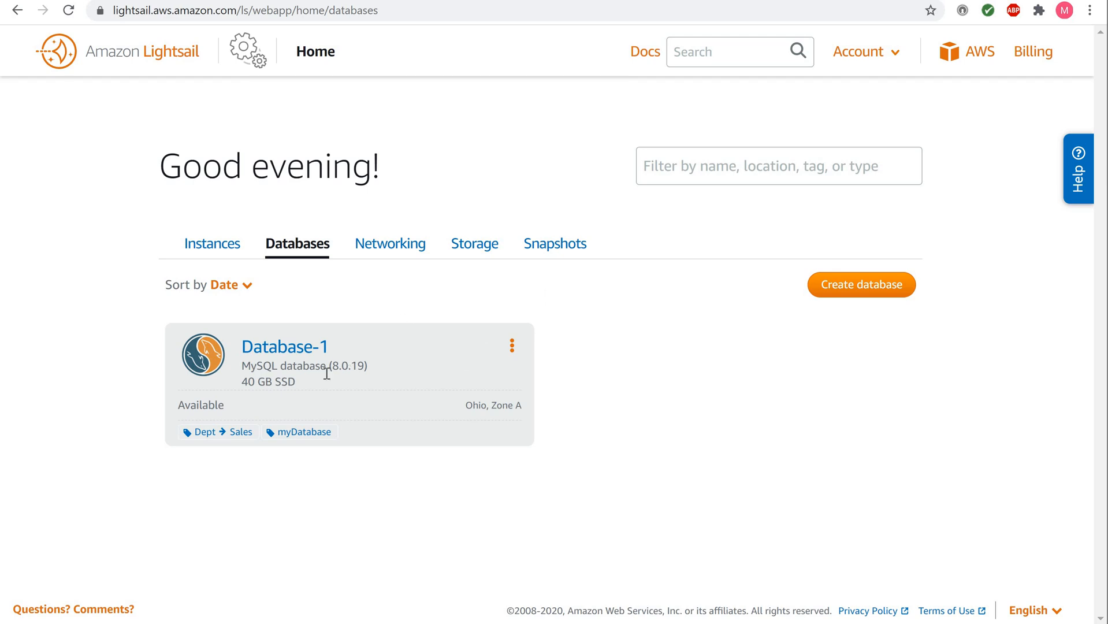
pyautogui.click(286, 353)
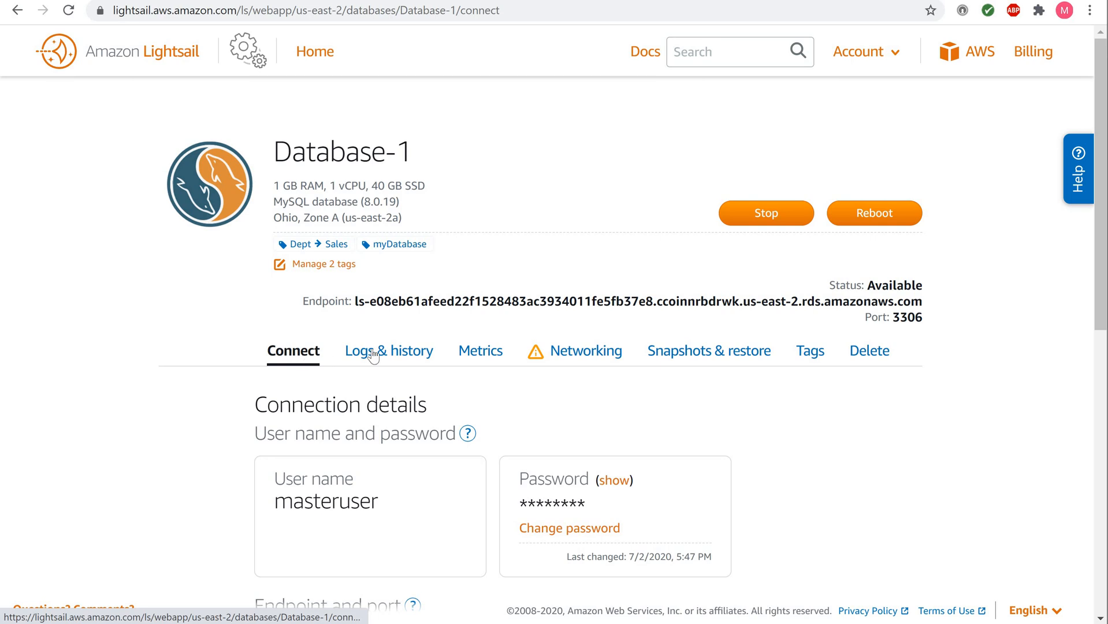
# Step: Open Database-1's Snapshots & restore section
pyautogui.click(709, 356)
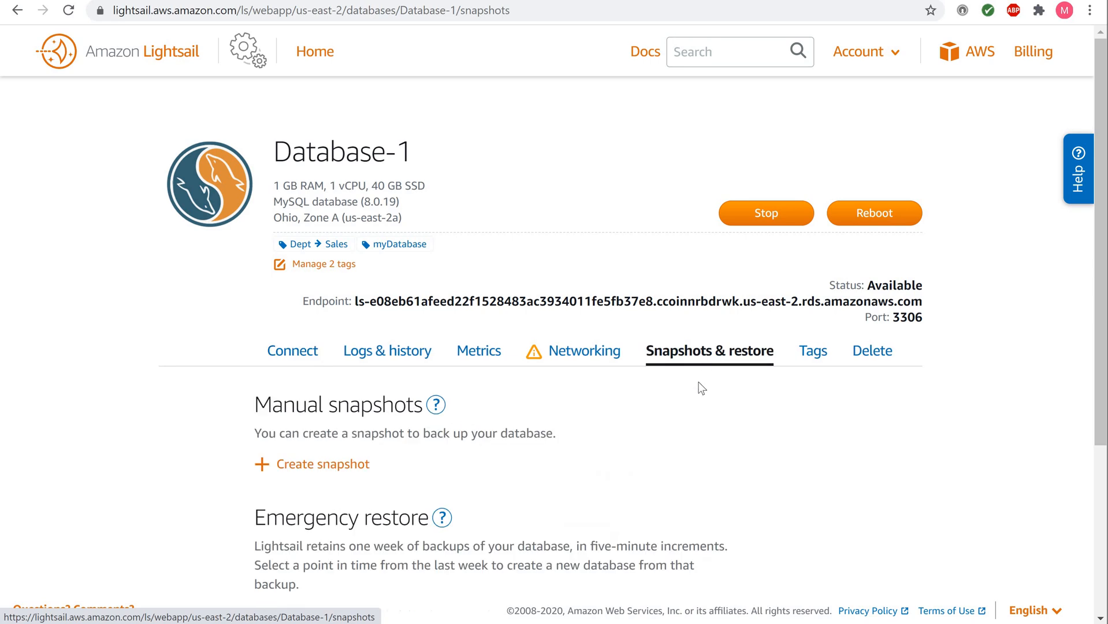
pyautogui.scroll(-3, 698, 384)
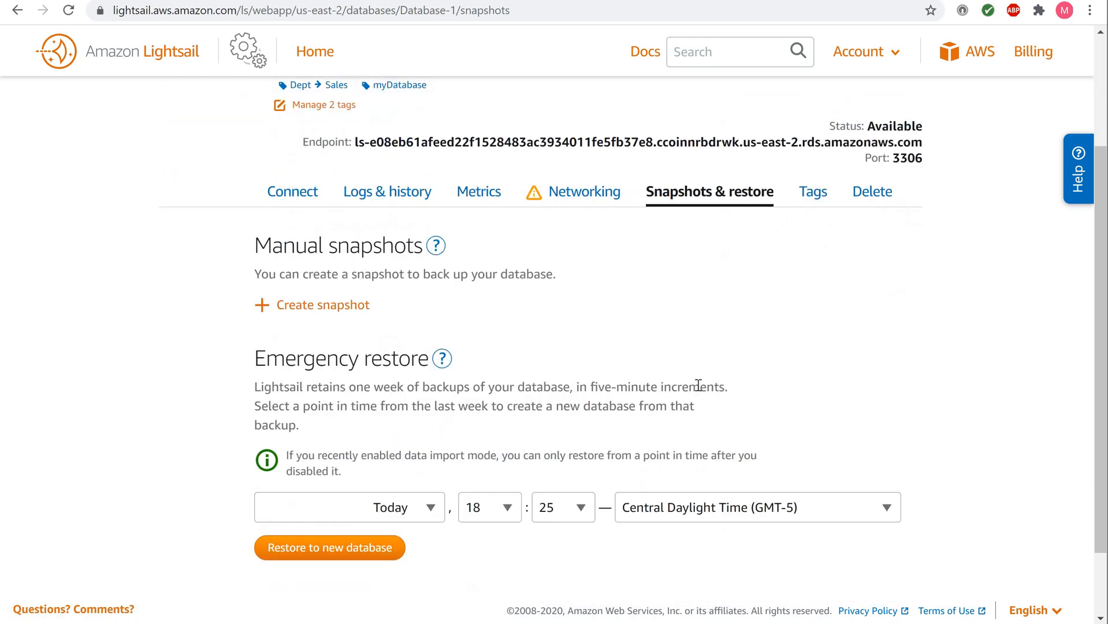
pyautogui.scroll(1, 697, 384)
pyautogui.scroll(-1, 697, 384)
pyautogui.click(301, 305)
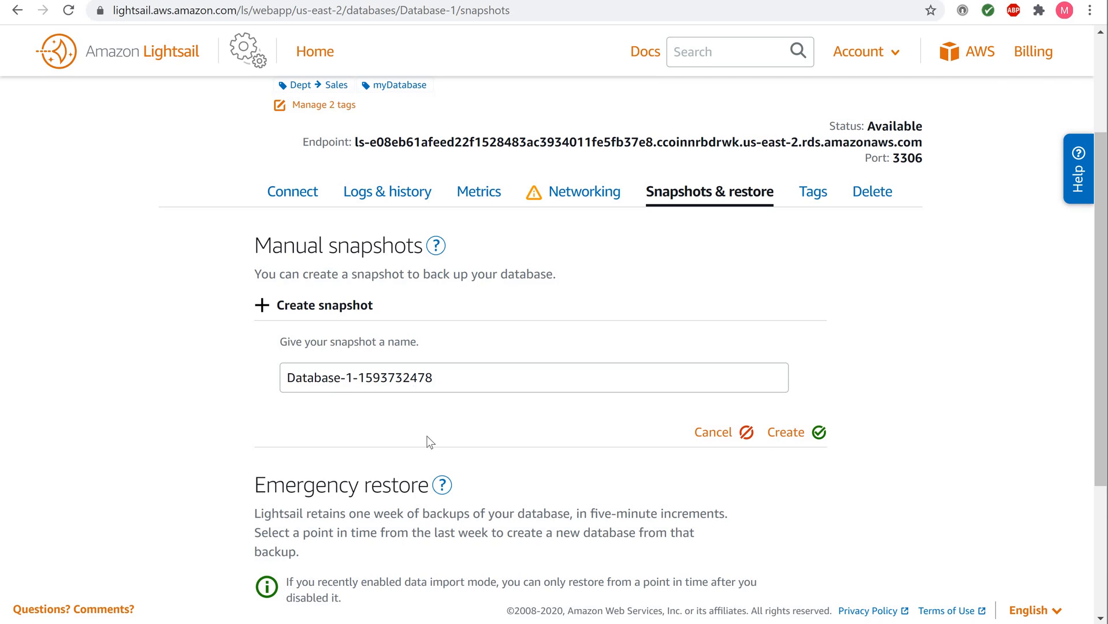
pyautogui.click(784, 433)
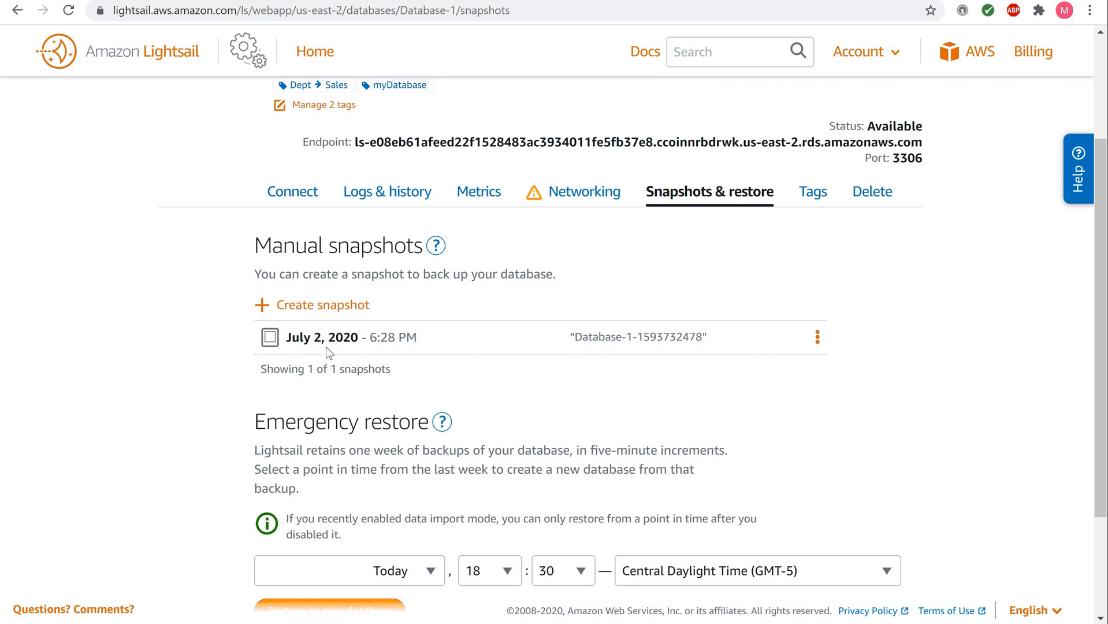
pyautogui.scroll(-3, 301, 367)
pyautogui.scroll(2, 301, 367)
pyautogui.scroll(1, 301, 366)
pyautogui.scroll(-2, 301, 366)
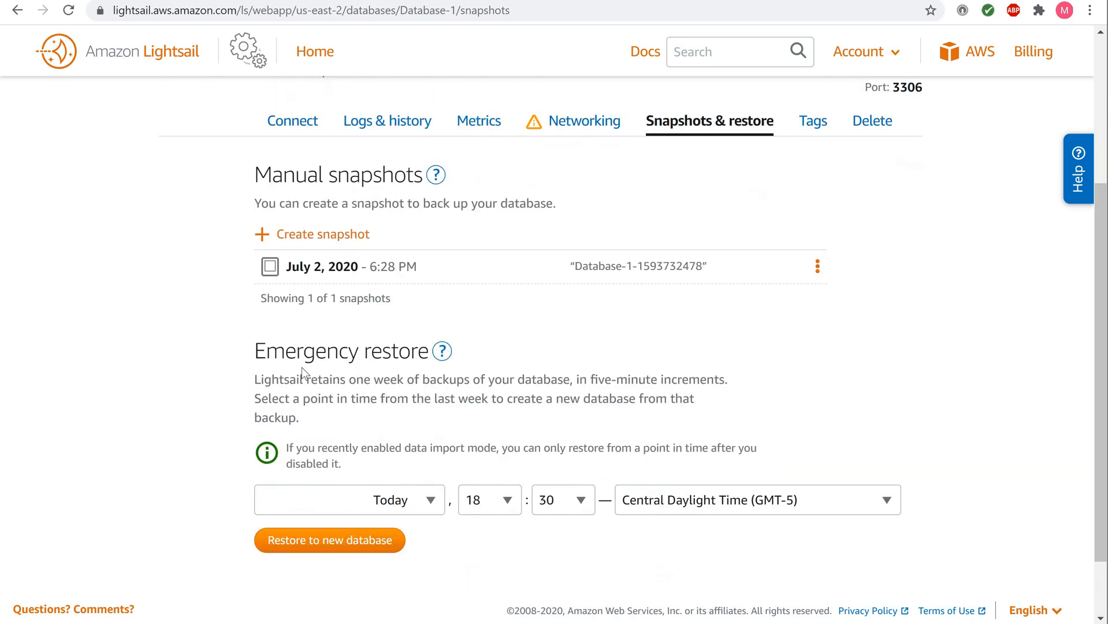
pyautogui.scroll(2, 301, 367)
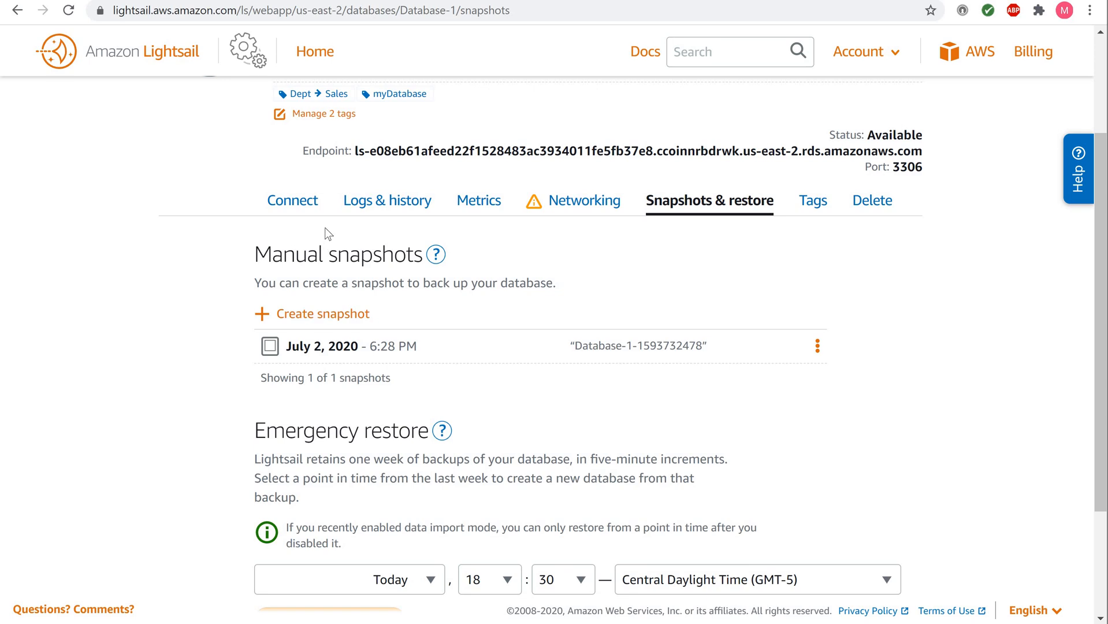
pyautogui.scroll(3, 326, 234)
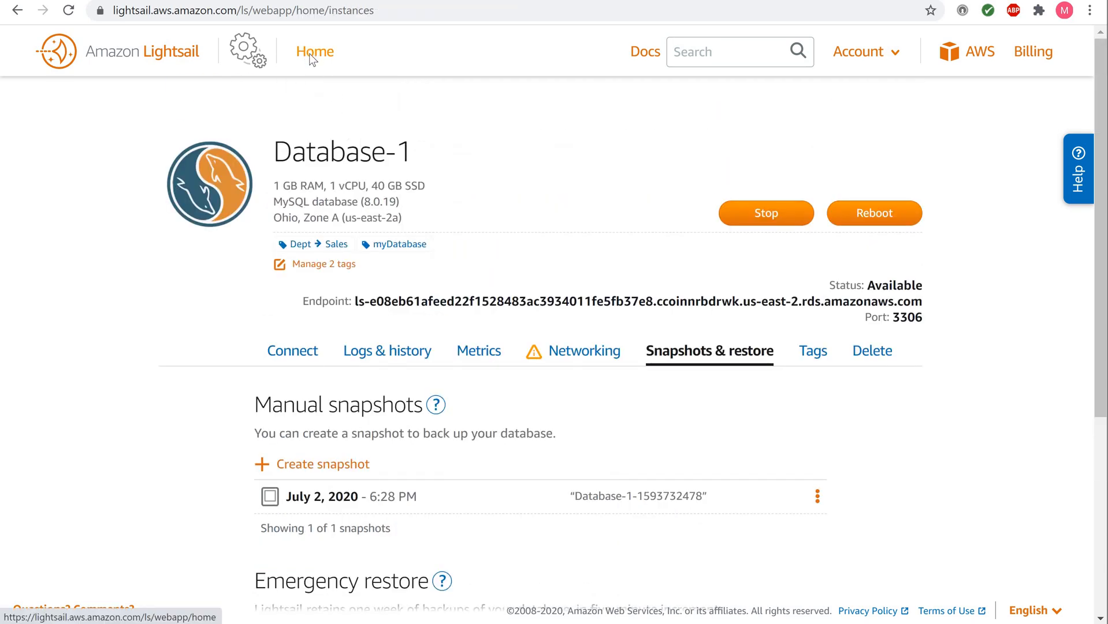
# Step: Inspect Database-1's July 2 snapshot in the account-wide Snapshots tab, then return to Home
pyautogui.click(313, 53)
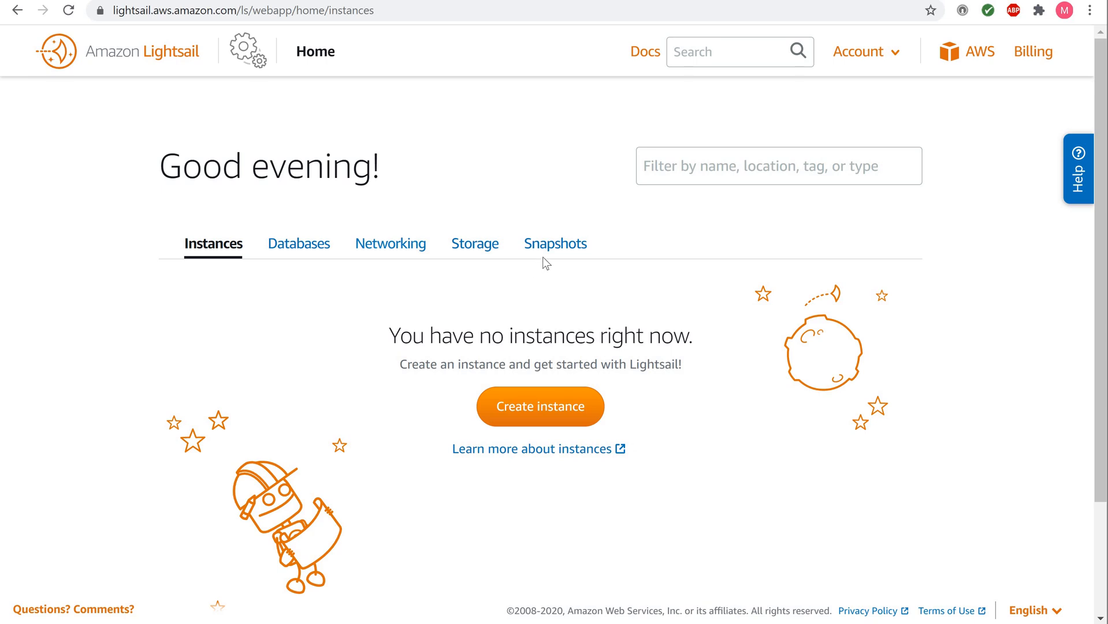
pyautogui.click(558, 252)
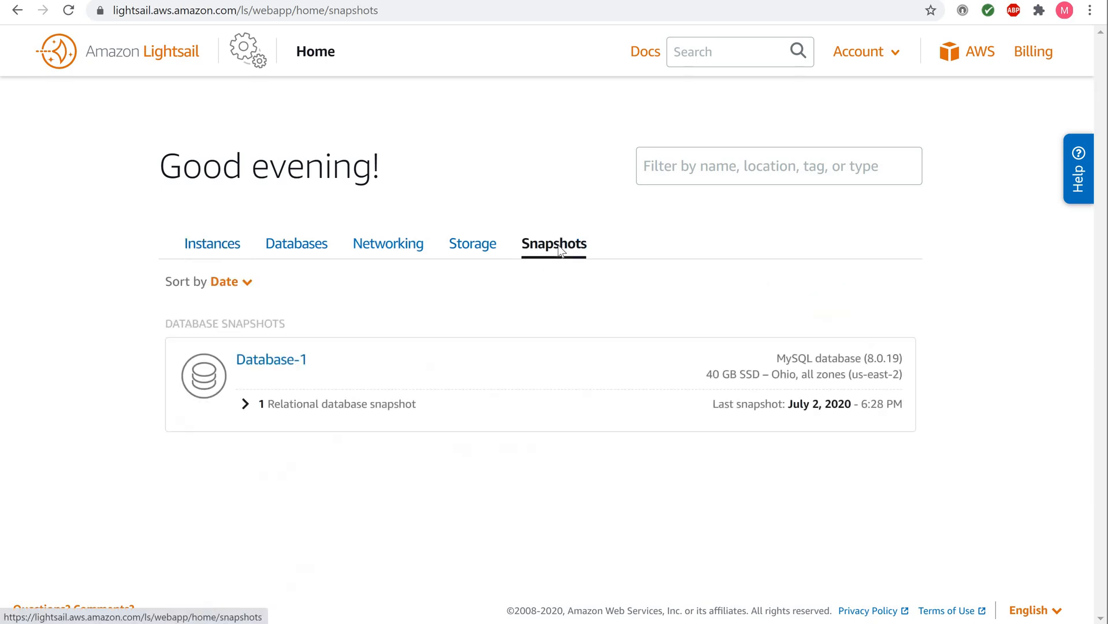
pyautogui.click(245, 404)
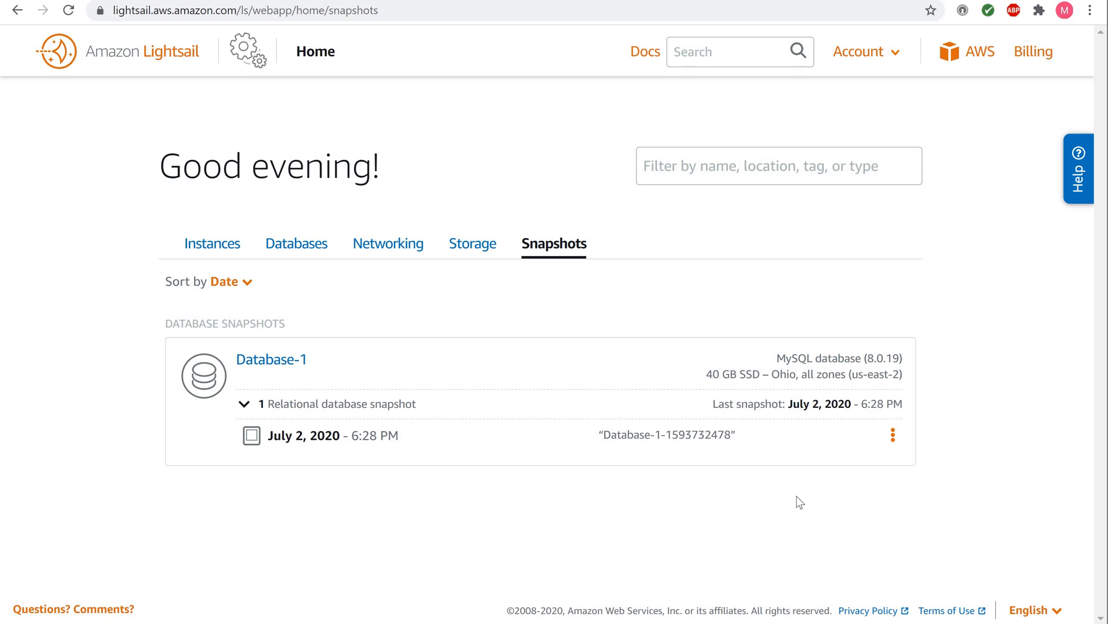
pyautogui.click(894, 437)
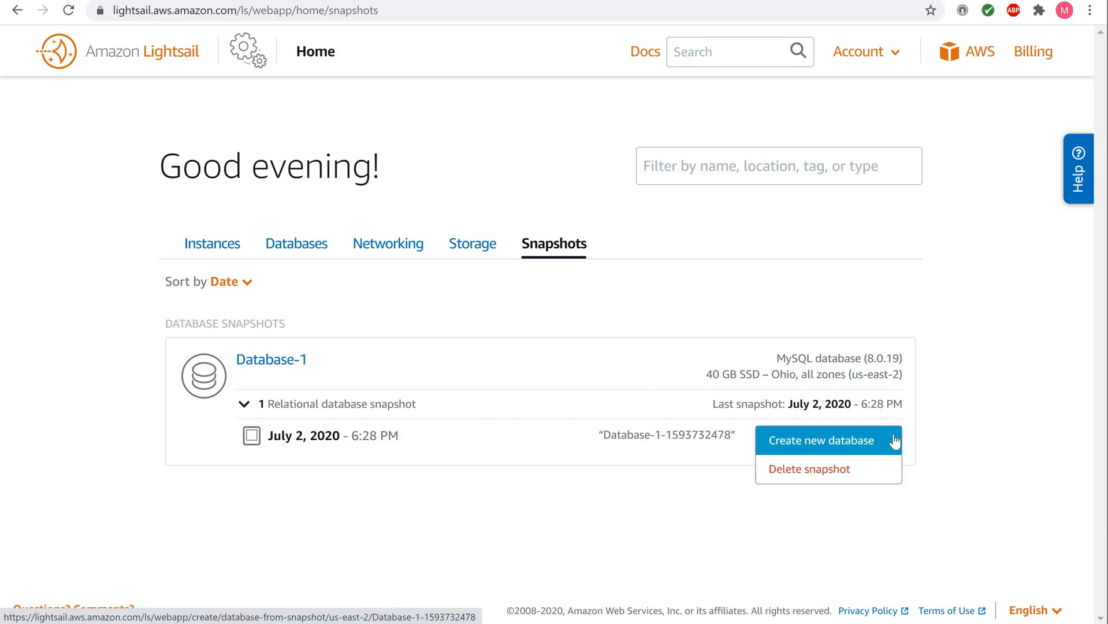
pyautogui.click(939, 451)
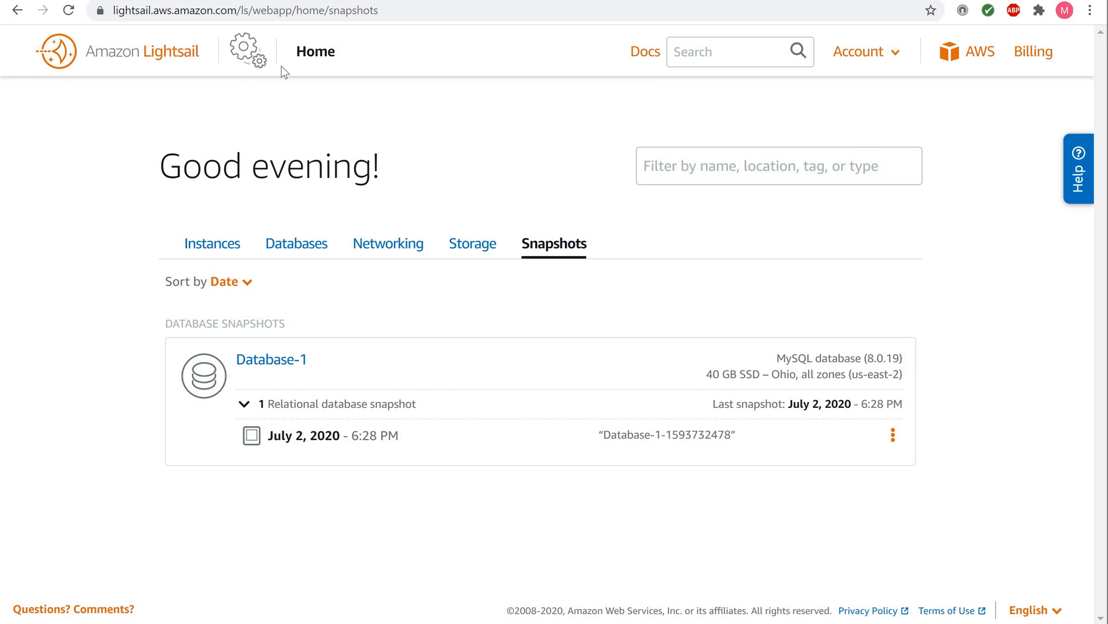
pyautogui.click(307, 58)
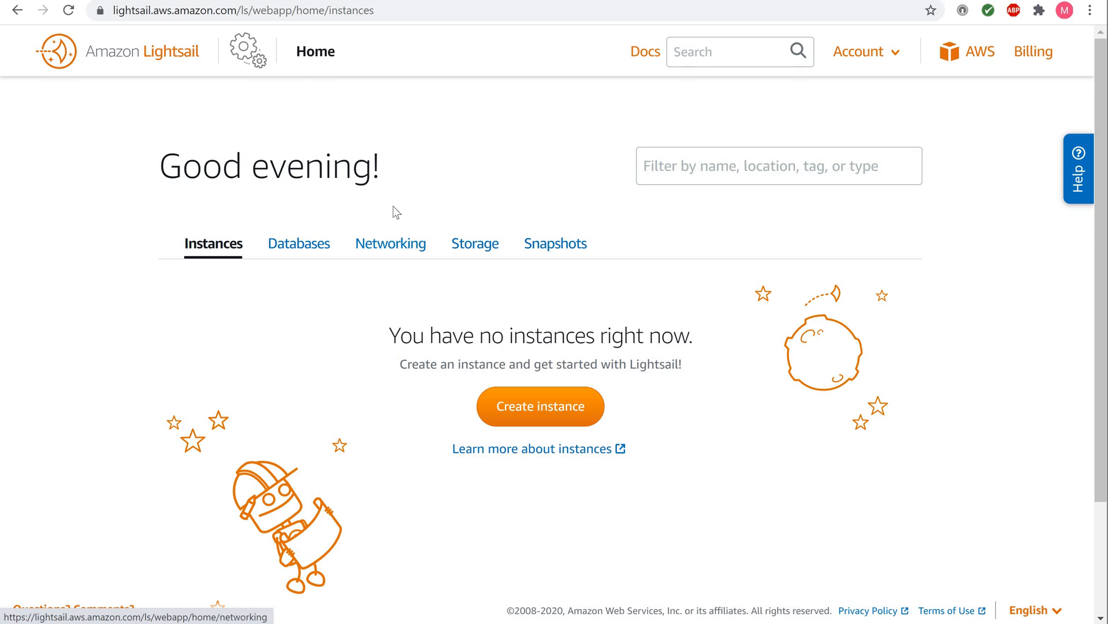
# Step: Stop Database-1 from the Databases tab
pyautogui.click(305, 245)
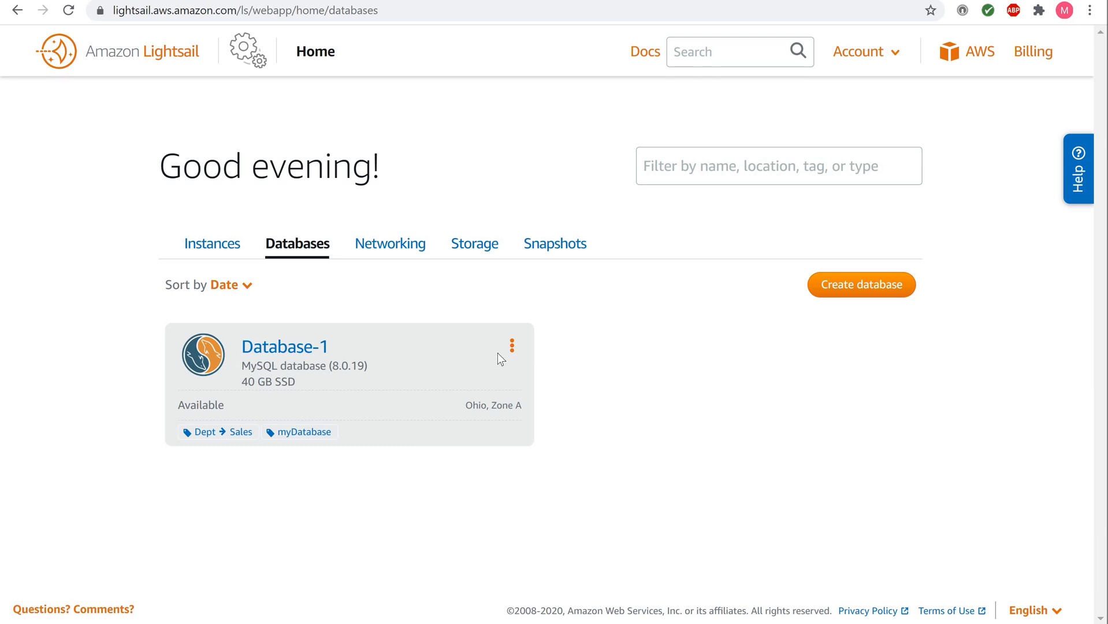
pyautogui.click(512, 346)
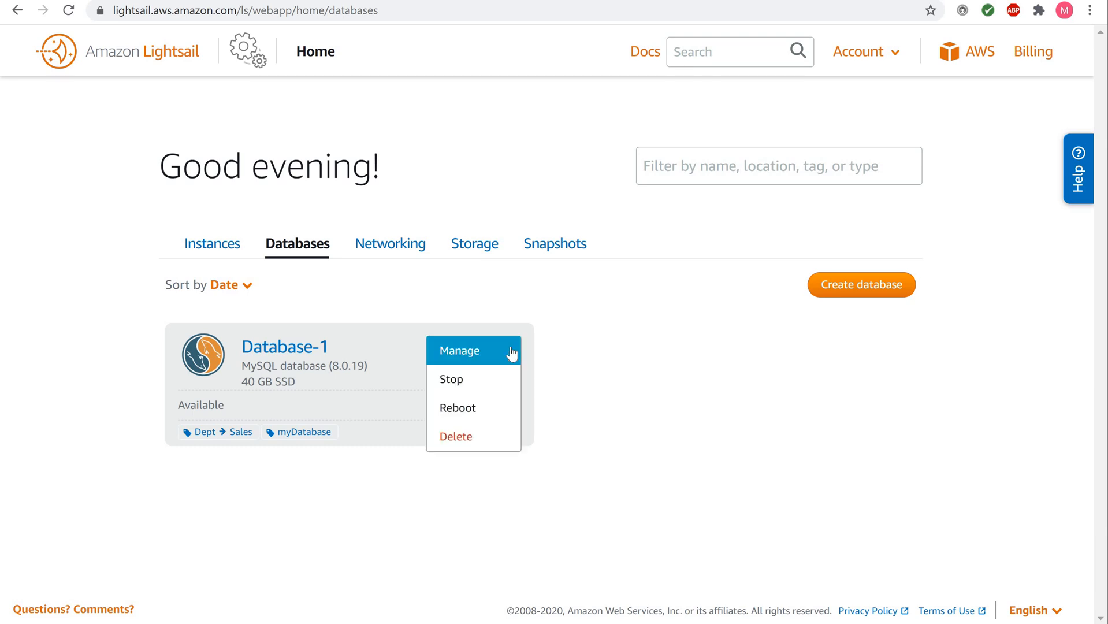
pyautogui.click(463, 381)
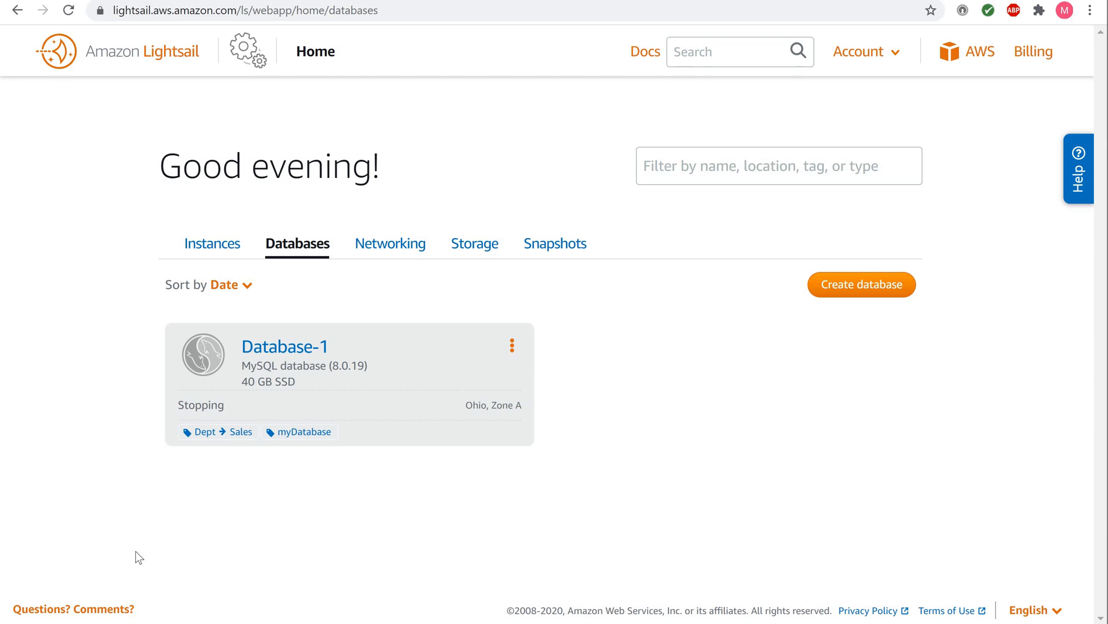
# Step: Open the stopped Database-1's management page
pyautogui.click(271, 352)
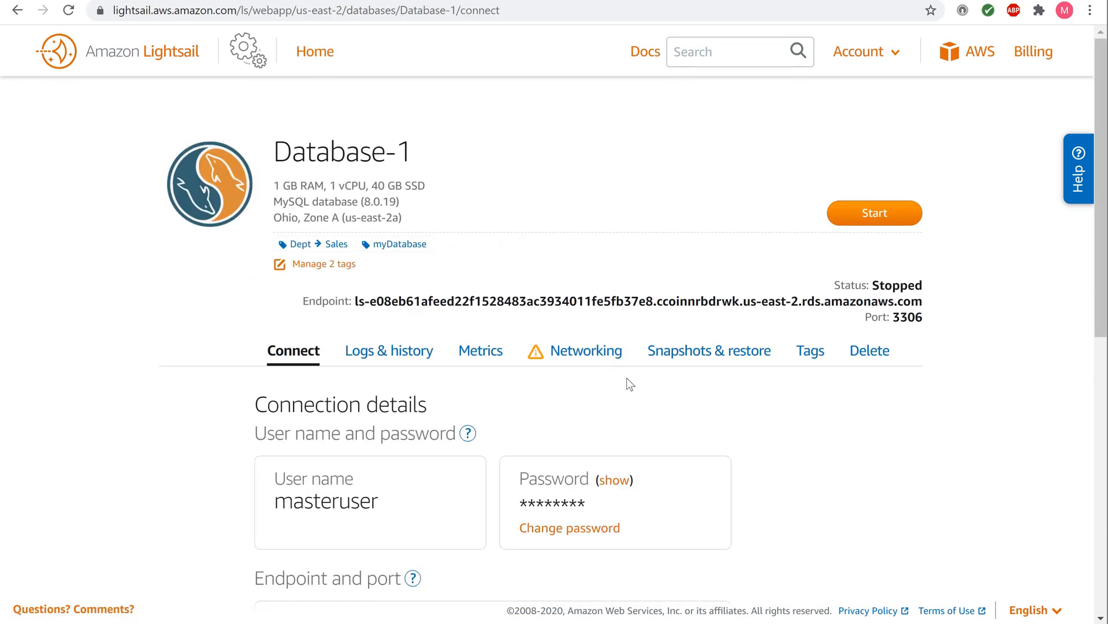
pyautogui.scroll(-1, 630, 384)
pyautogui.scroll(1, 629, 384)
pyautogui.click(867, 353)
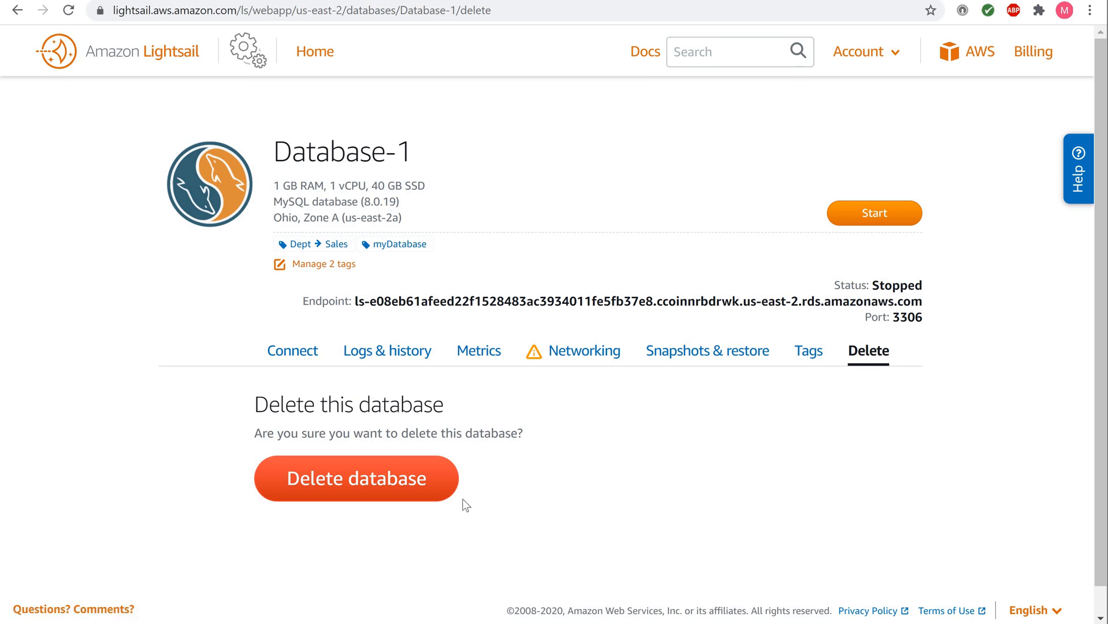
pyautogui.click(355, 491)
pyautogui.click(354, 484)
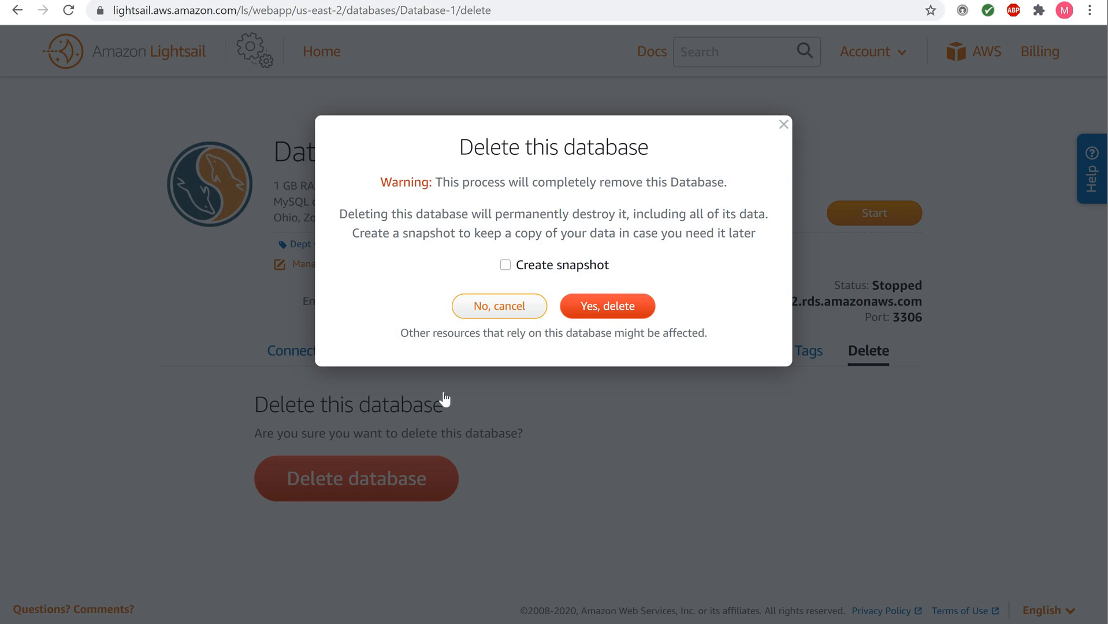
pyautogui.click(505, 265)
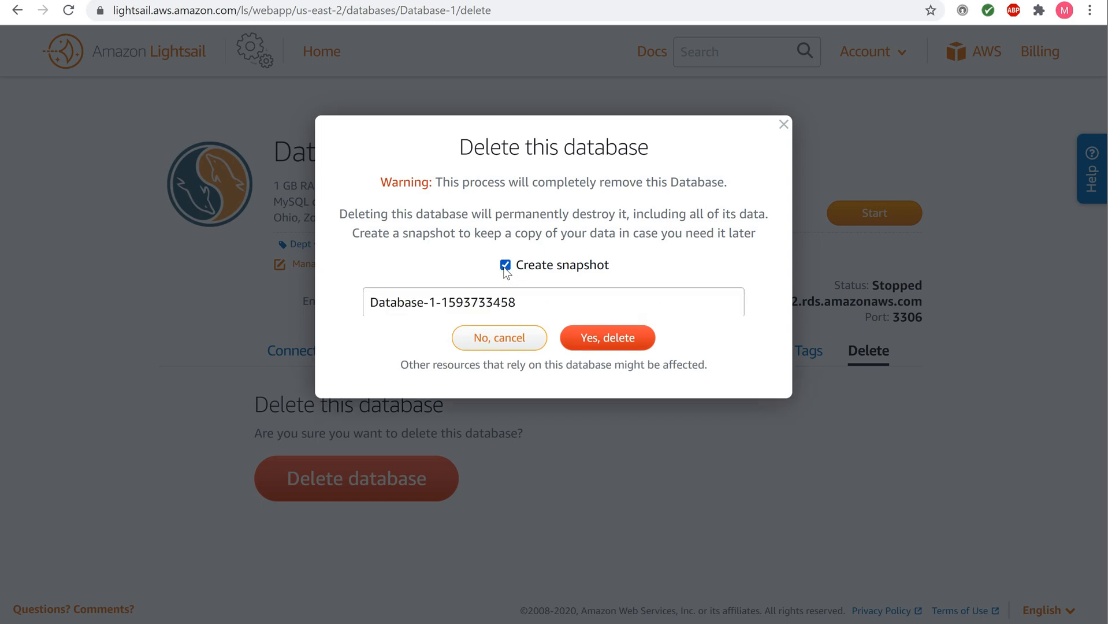
pyautogui.tripleClick(520, 309)
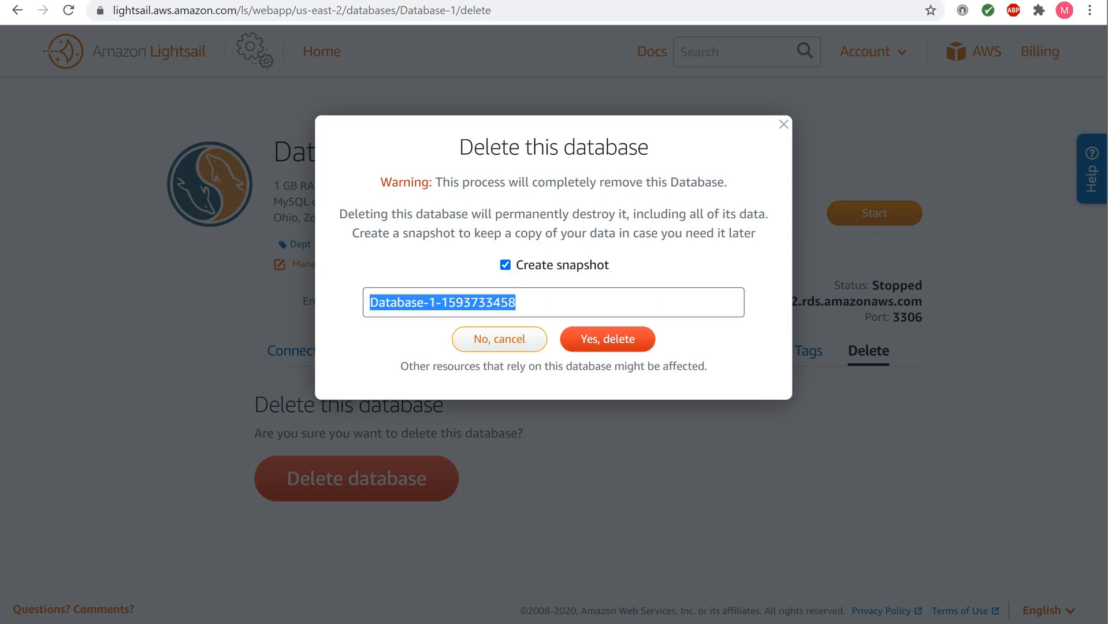
pyautogui.click(523, 305)
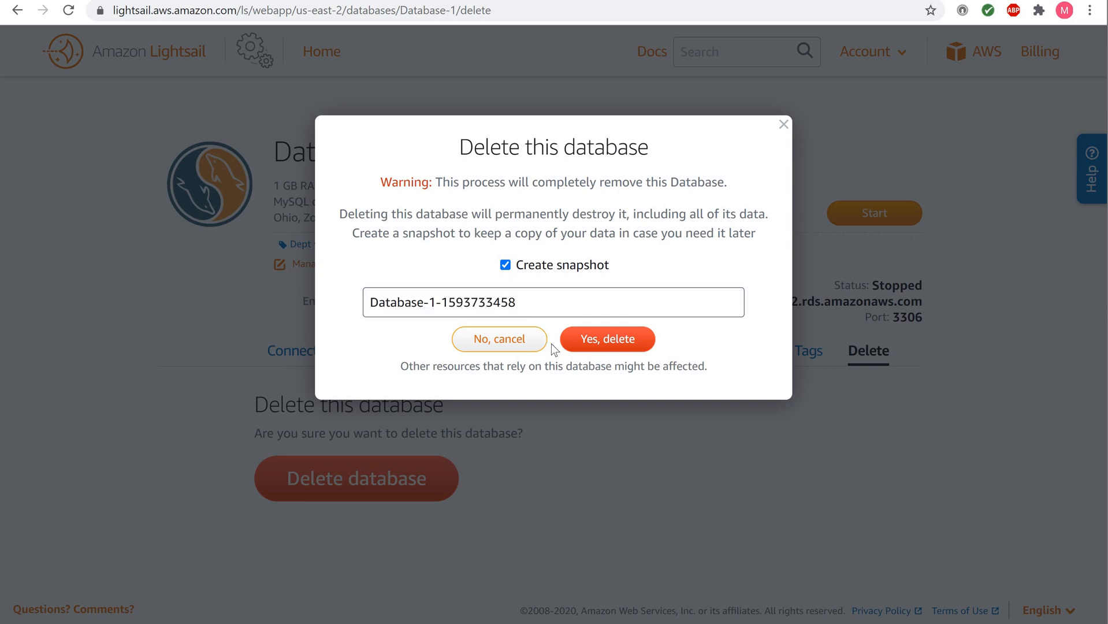
pyautogui.click(591, 339)
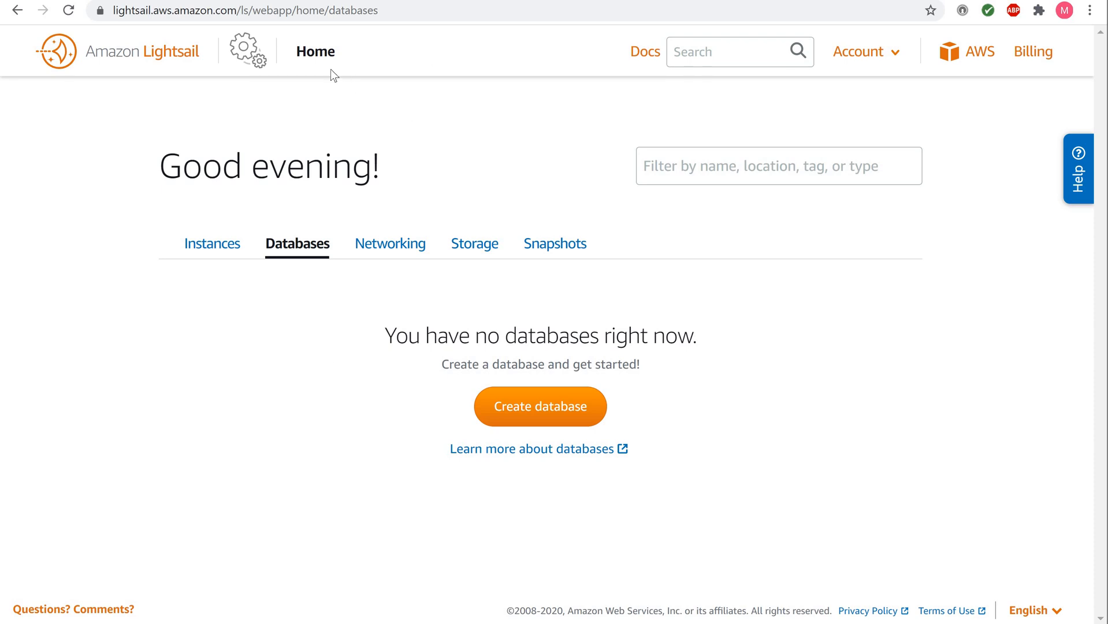
# Step: Go to the account's Snapshots list and expand Database-1's snapshots
pyautogui.click(316, 57)
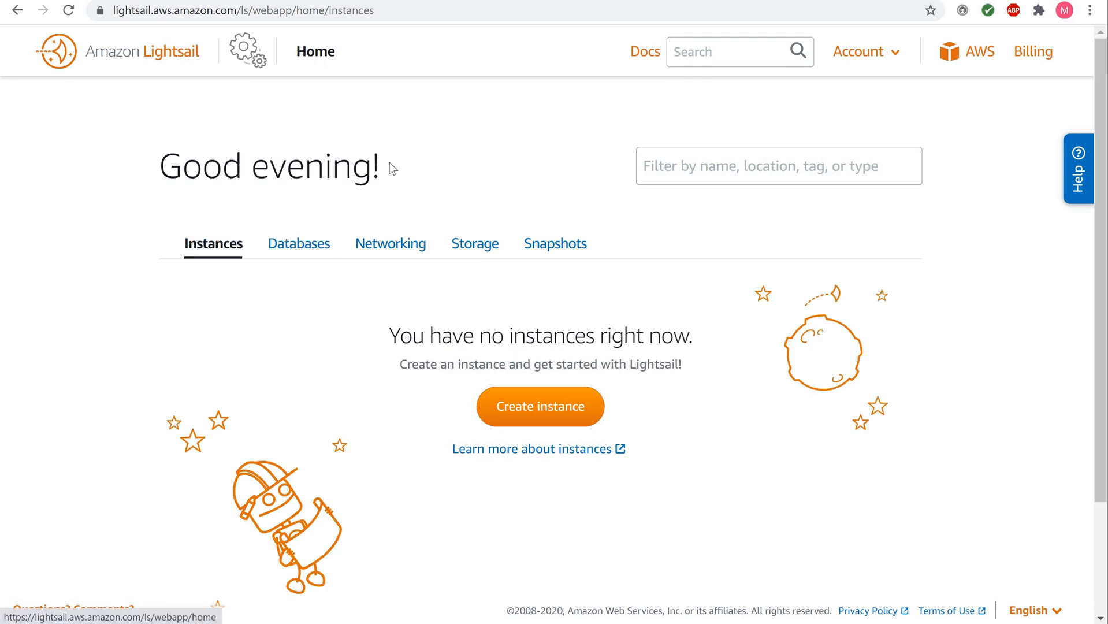
pyautogui.click(548, 252)
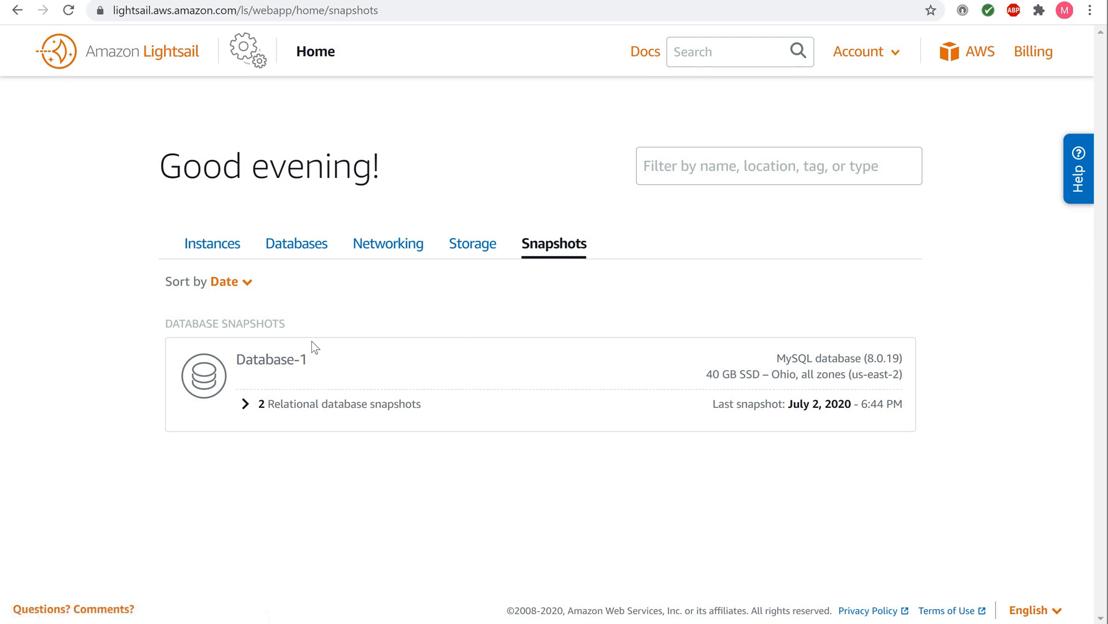
pyautogui.click(245, 405)
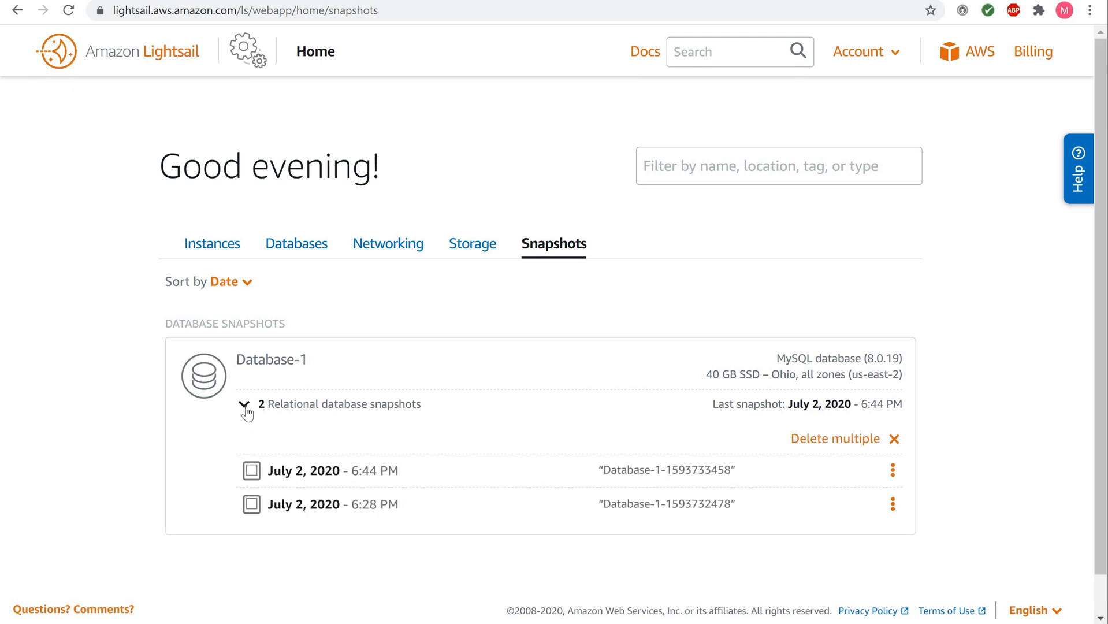
pyautogui.scroll(-1, 247, 413)
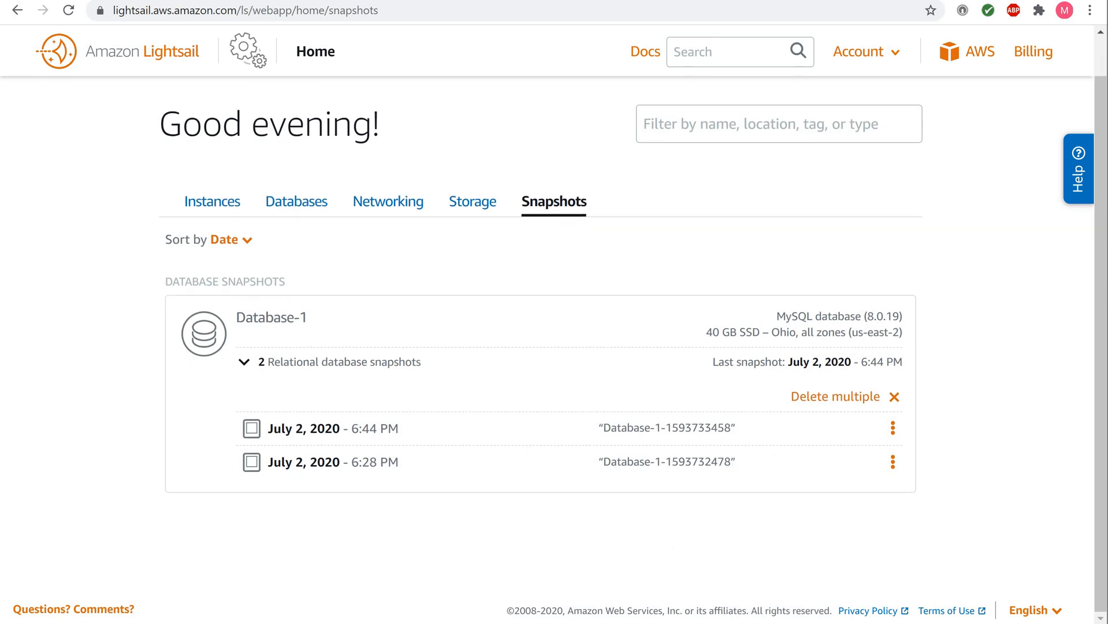
# Step: Delete both the 6:44 PM and 6:28 PM Database-1 snapshots at once
pyautogui.click(813, 404)
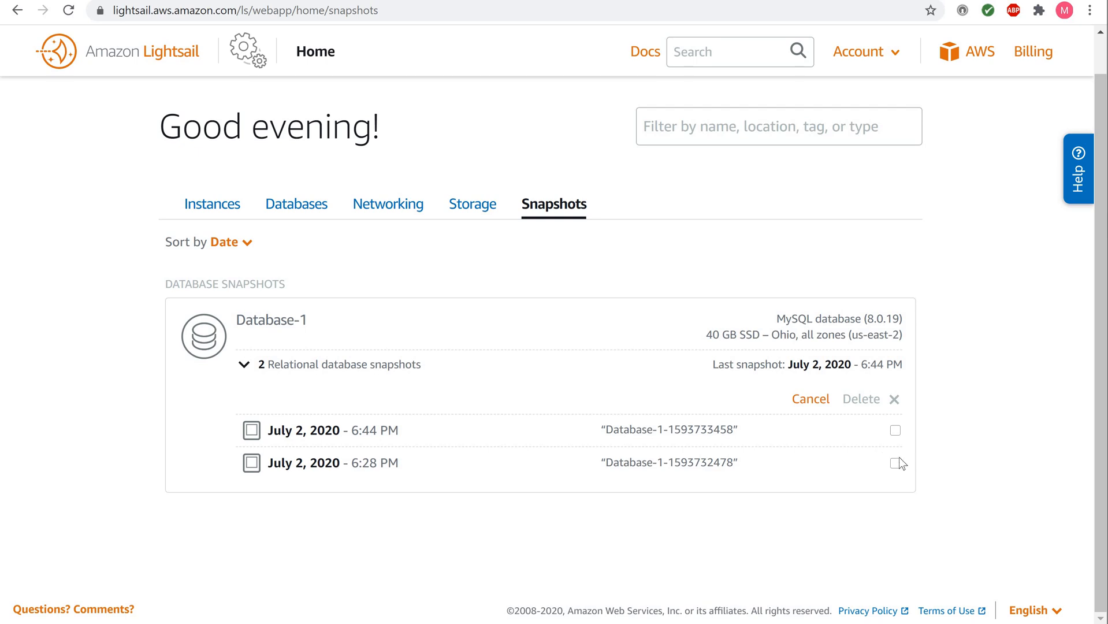
pyautogui.click(895, 431)
pyautogui.click(894, 464)
pyautogui.click(853, 403)
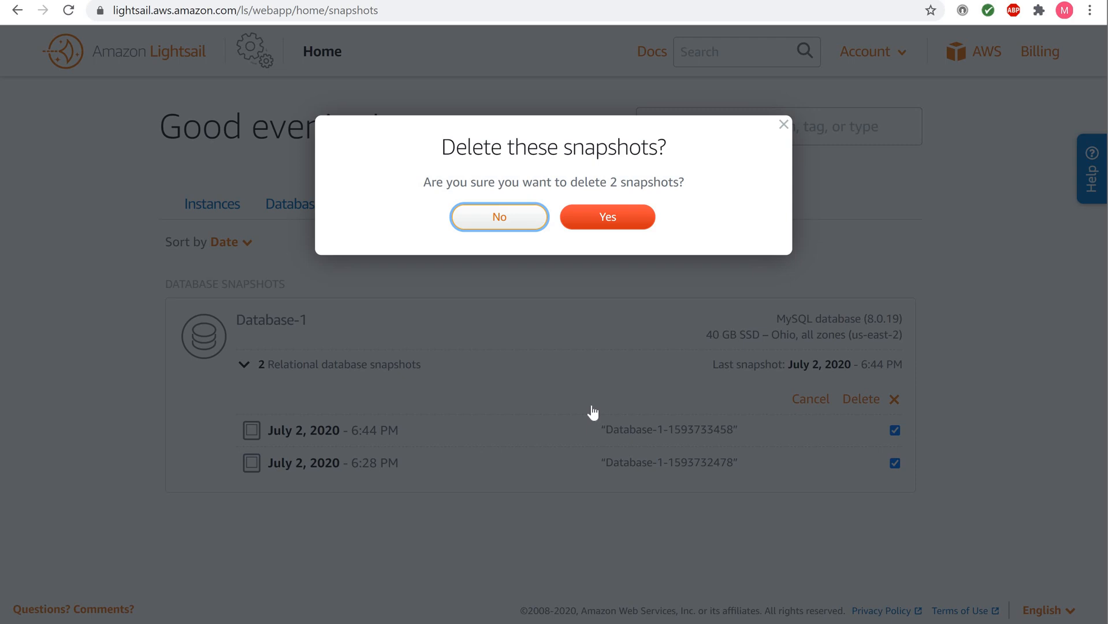
pyautogui.click(599, 224)
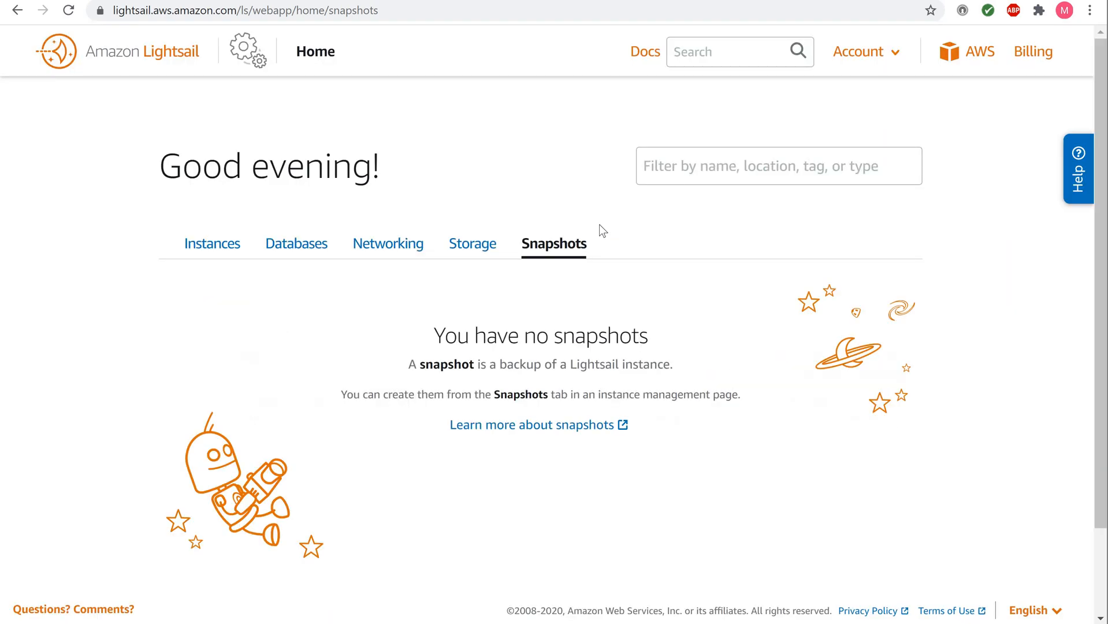